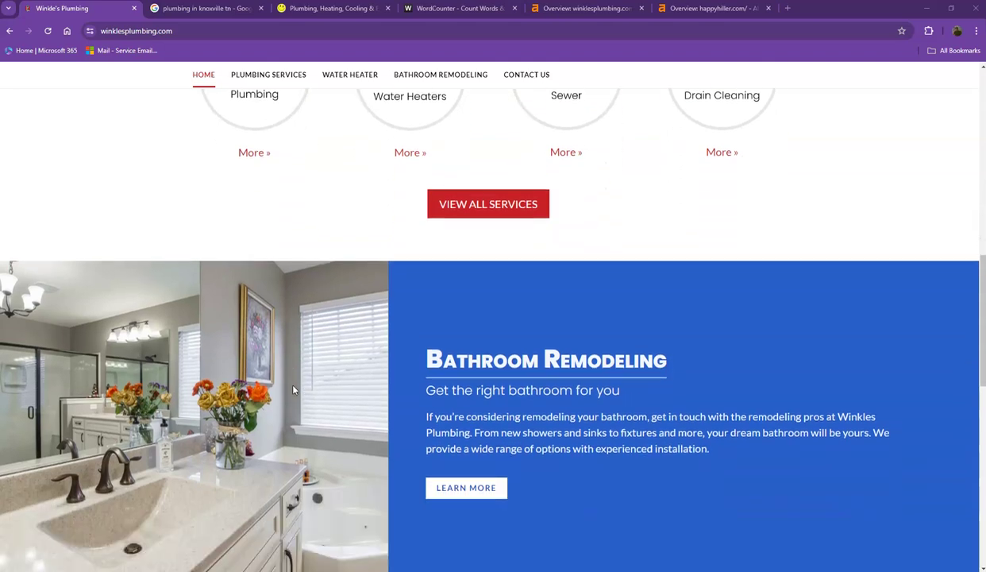
Step: Look over the competitor's Happy Hiller home page, including its daily promotions, welcome and satisfaction guarantee sections
scroll(293, 389, "up", 8)
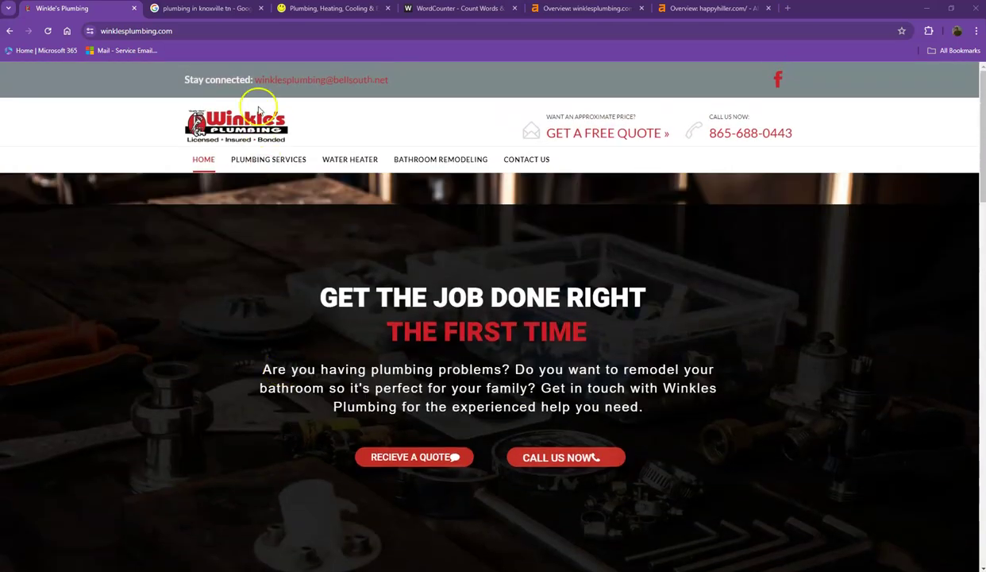
left_click(305, 9)
scroll(258, 186, "down", 3)
scroll(258, 189, "down", 8)
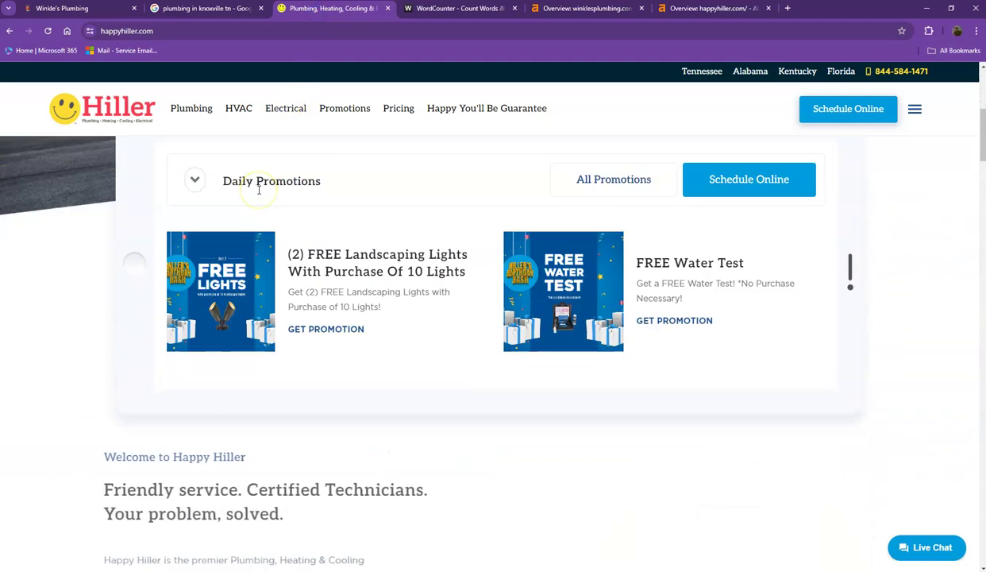
scroll(258, 196, "down", 3)
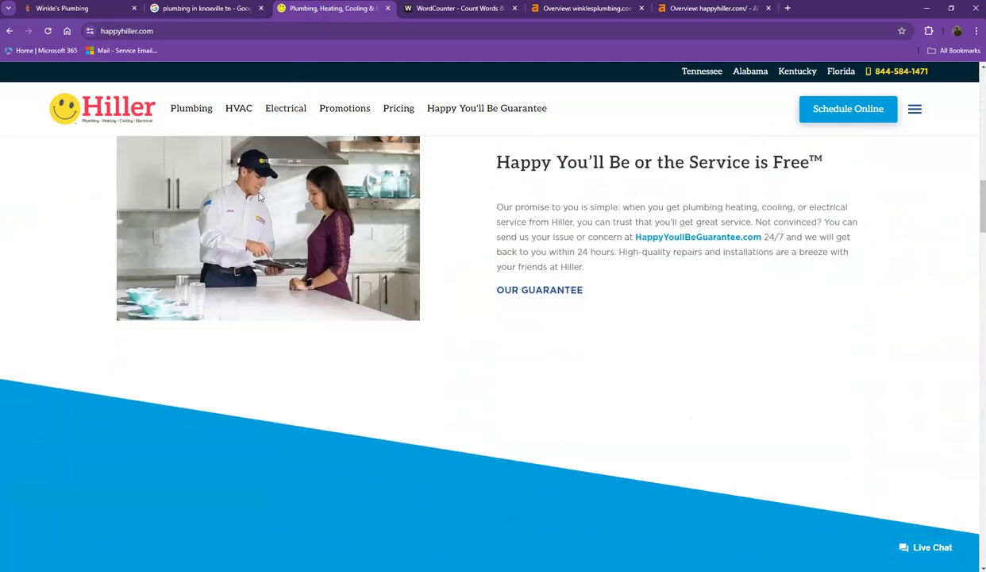
scroll(277, 196, "up", 12)
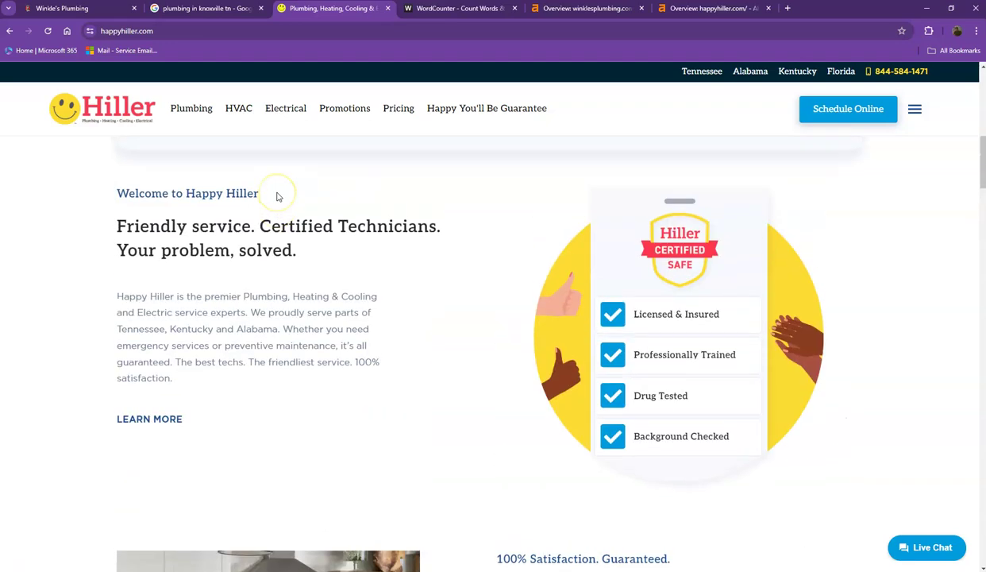
scroll(278, 194, "up", 2)
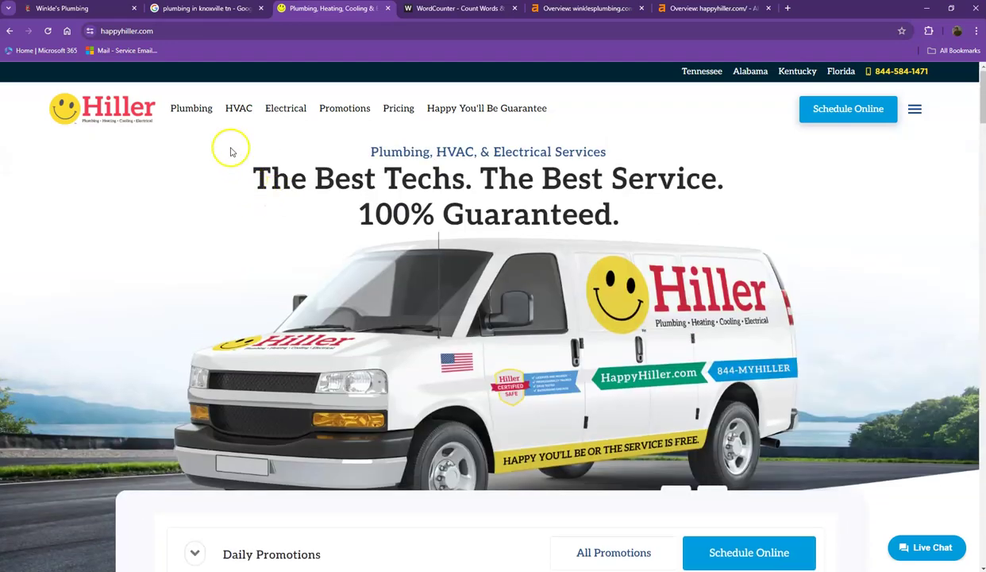
Step: Examine the Winkle's Plumbing home page from the main banner through its services, bathroom remodeling, client reviews and contact sections
left_click(96, 14)
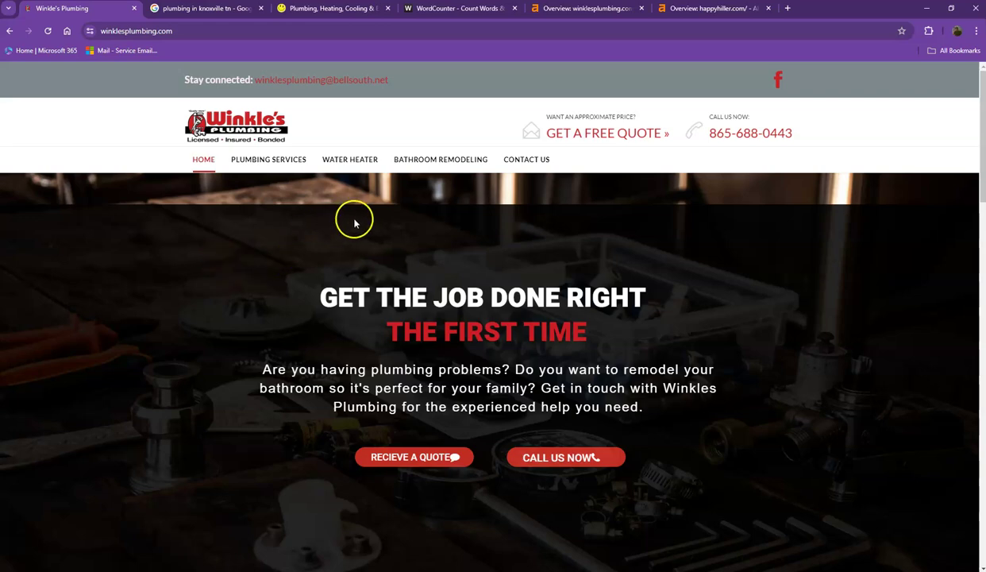
scroll(342, 221, "down", 3)
scroll(316, 224, "up", 3)
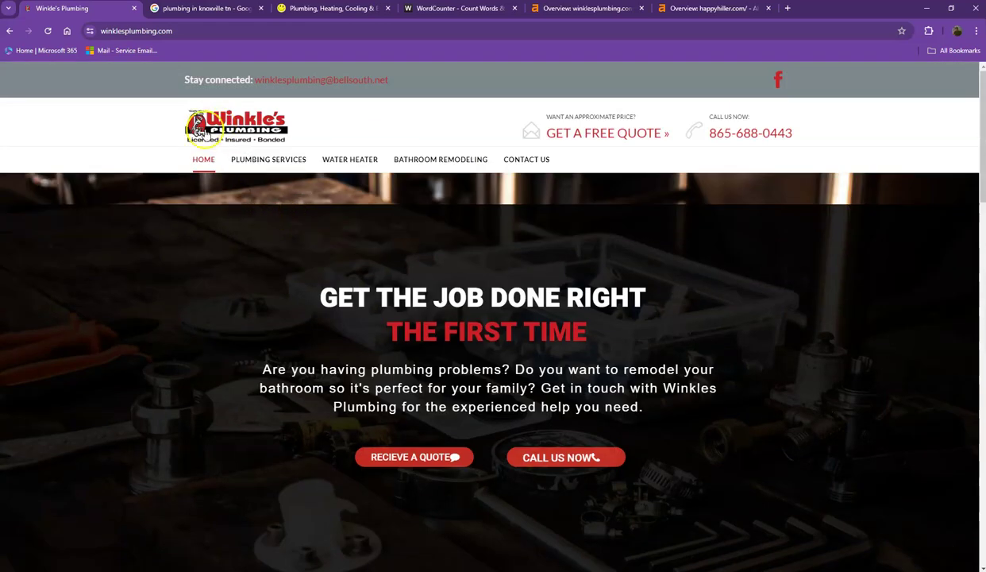
scroll(241, 235, "down", 6)
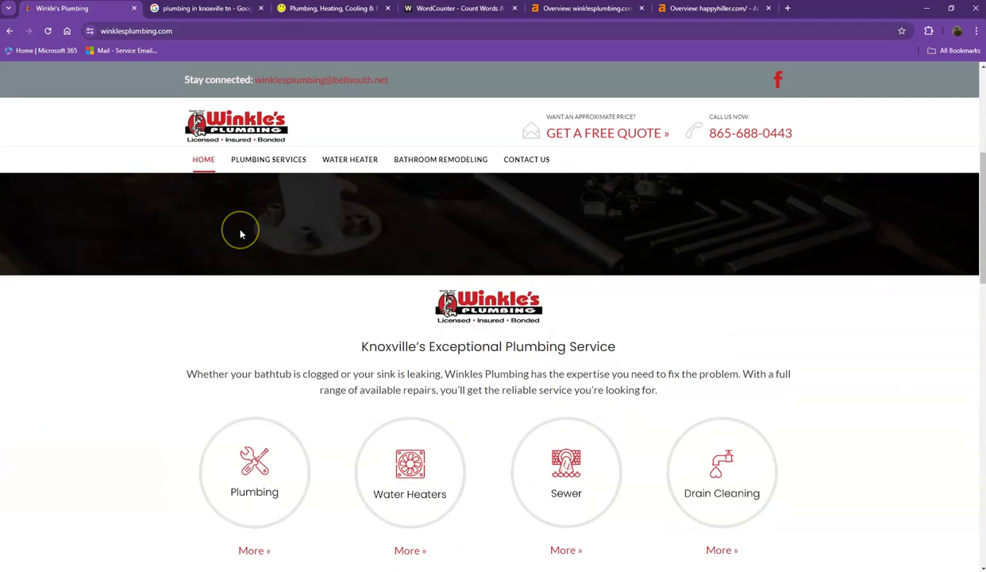
scroll(241, 234, "down", 6)
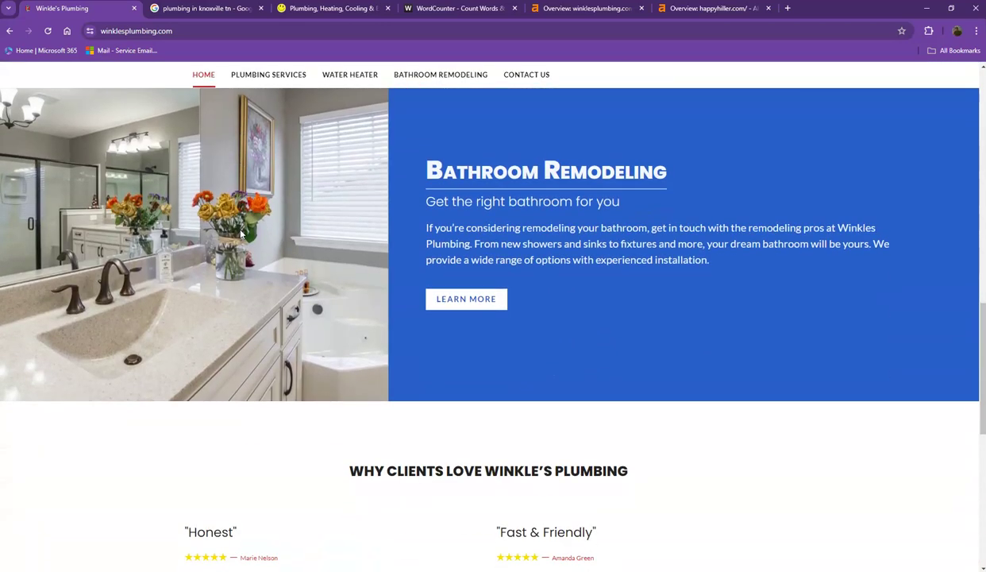
scroll(242, 233, "down", 4)
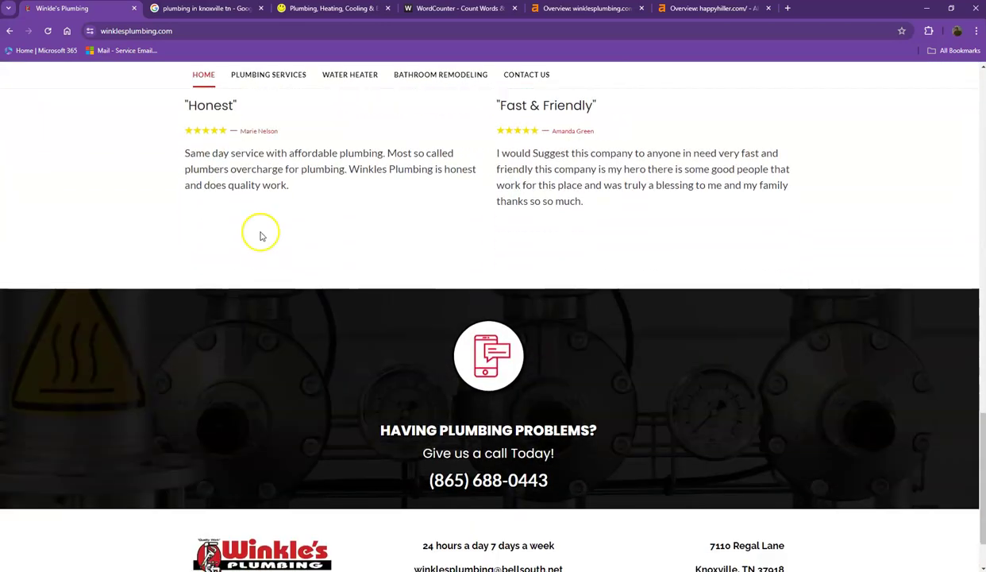
scroll(352, 235, "up", 1)
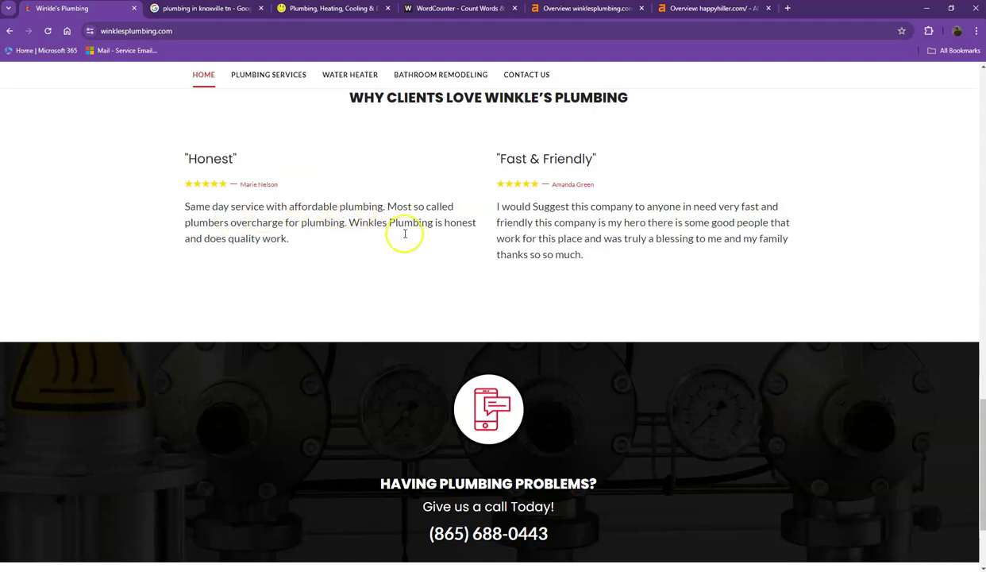
scroll(320, 229, "down", 2)
scroll(320, 238, "up", 5)
scroll(320, 248, "up", 10)
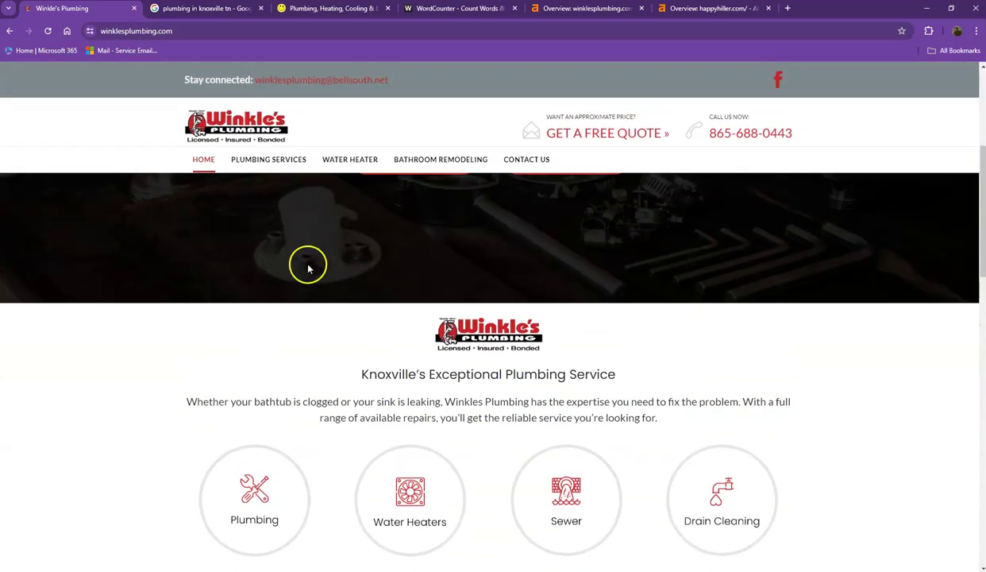
scroll(300, 279, "up", 4)
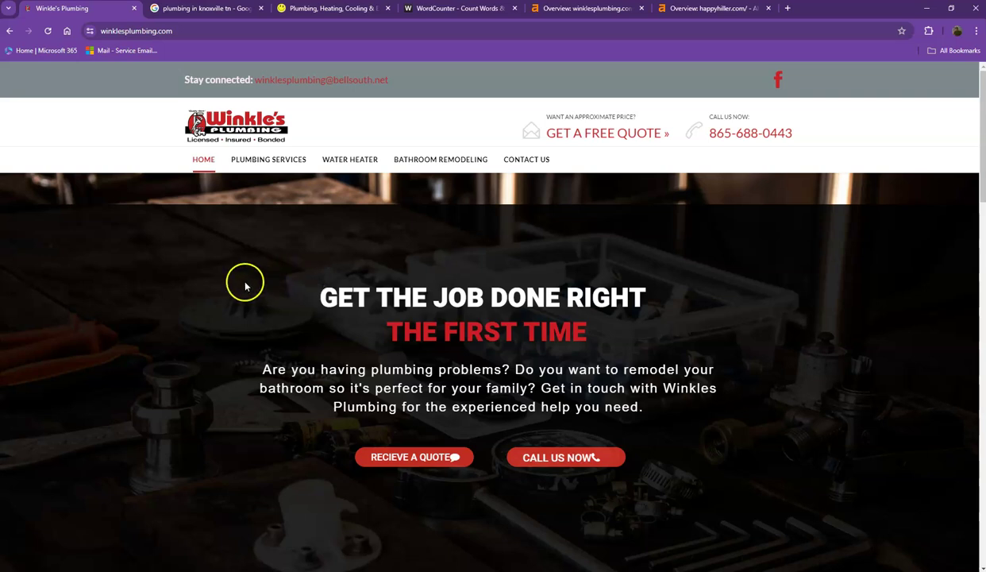
scroll(249, 290, "down", 2)
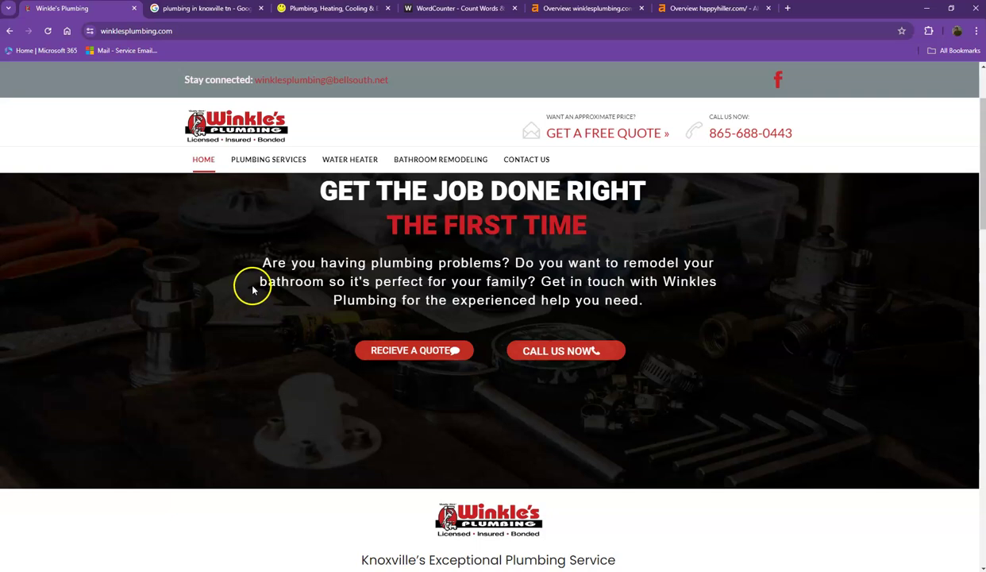
scroll(249, 348, "up", 2)
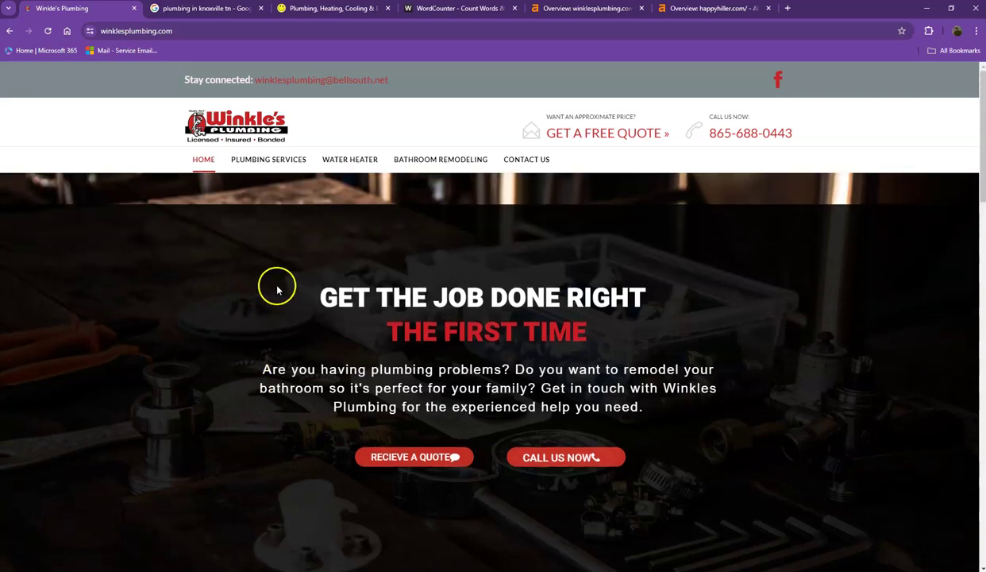
Step: Copy all the text of the Winkle's Plumbing home page into WordCounter and check its word count and keyword density
left_click(268, 253)
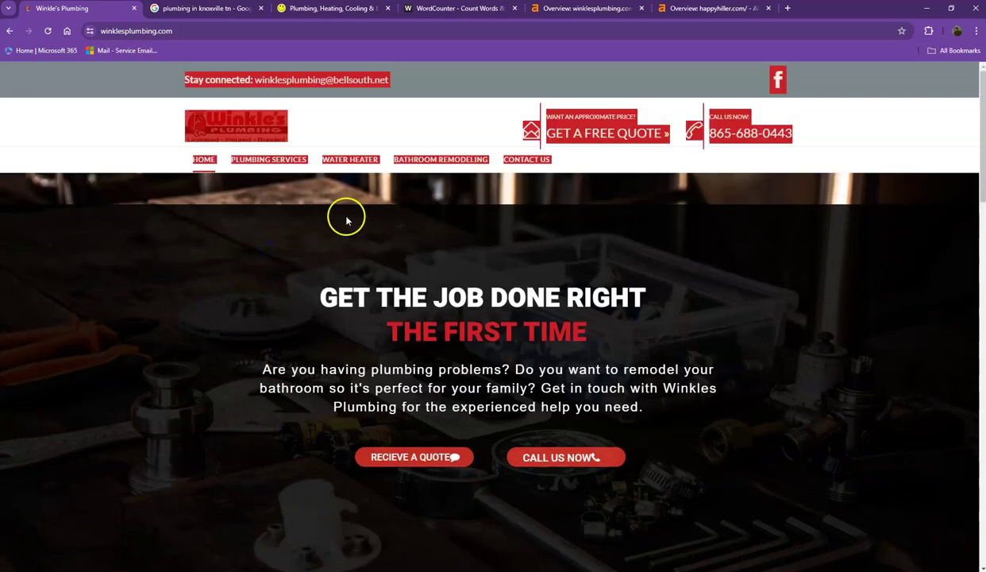
scroll(355, 270, "down", 2)
scroll(355, 270, "down", 4)
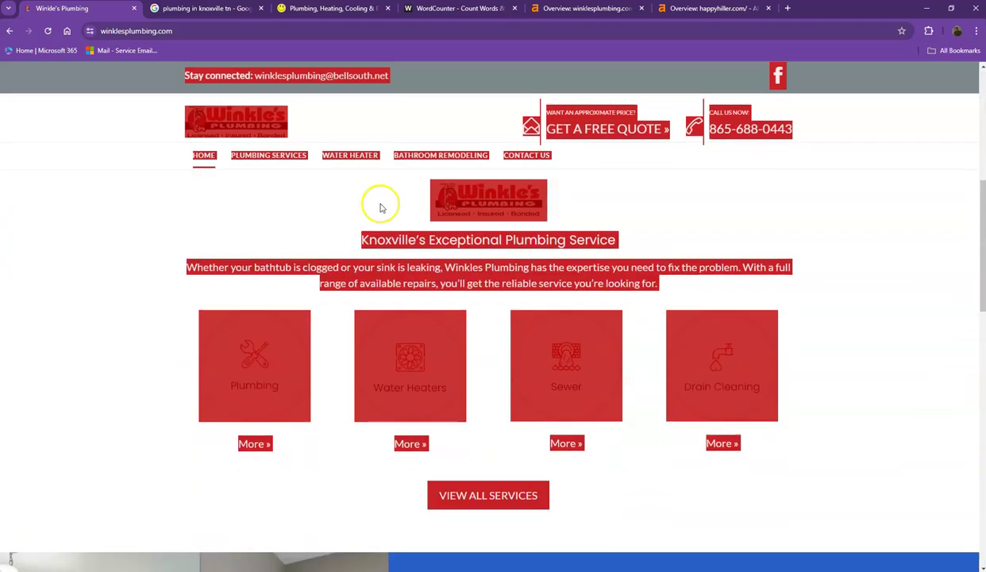
left_click(456, 10)
key("ctrl+v")
scroll(352, 200, "up", 5)
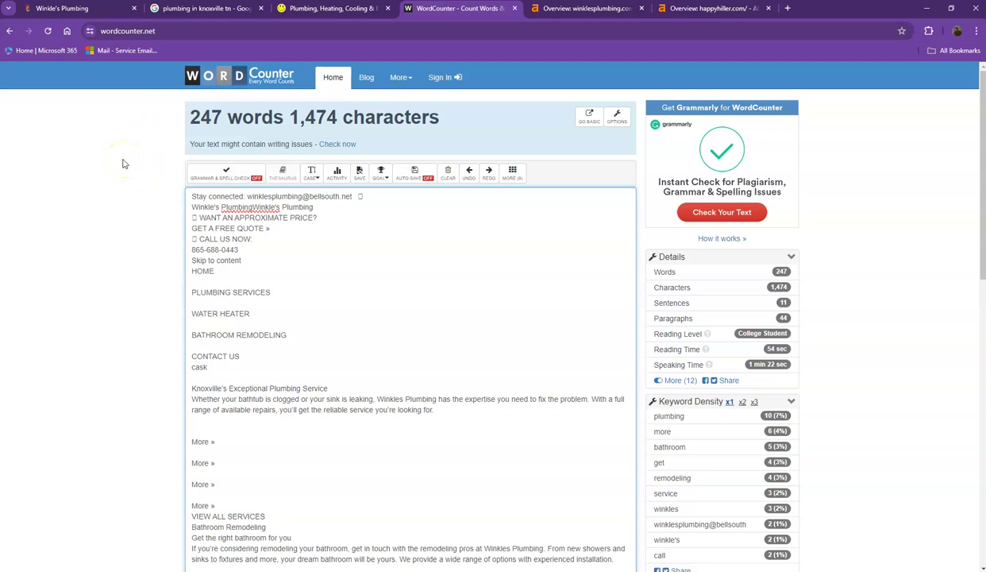
scroll(125, 169, "down", 3)
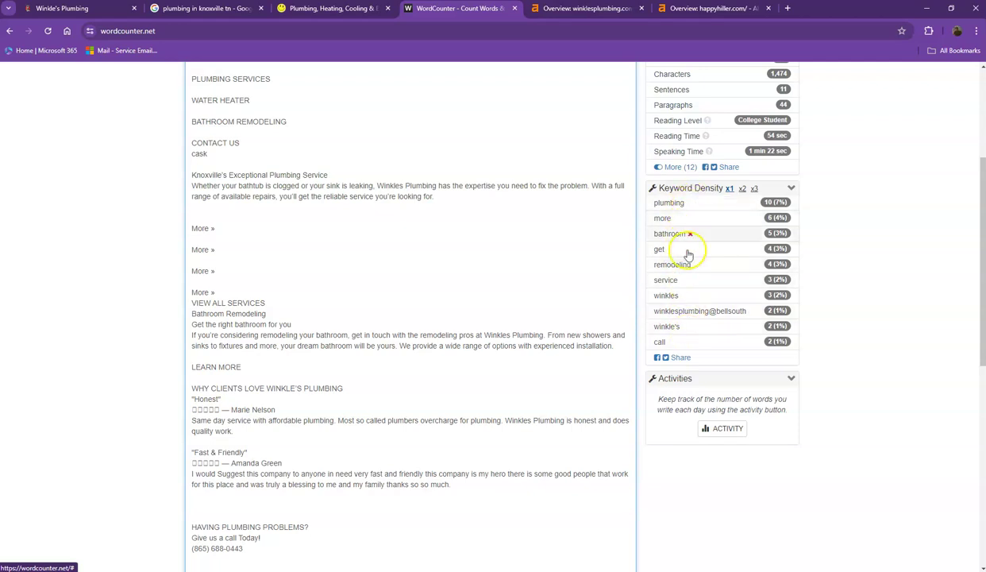
Step: Return to the Winkle's Plumbing home page, clear the text selection and review its services and bathroom remodeling content
left_click(91, 13)
left_click(125, 163)
scroll(139, 190, "down", 1)
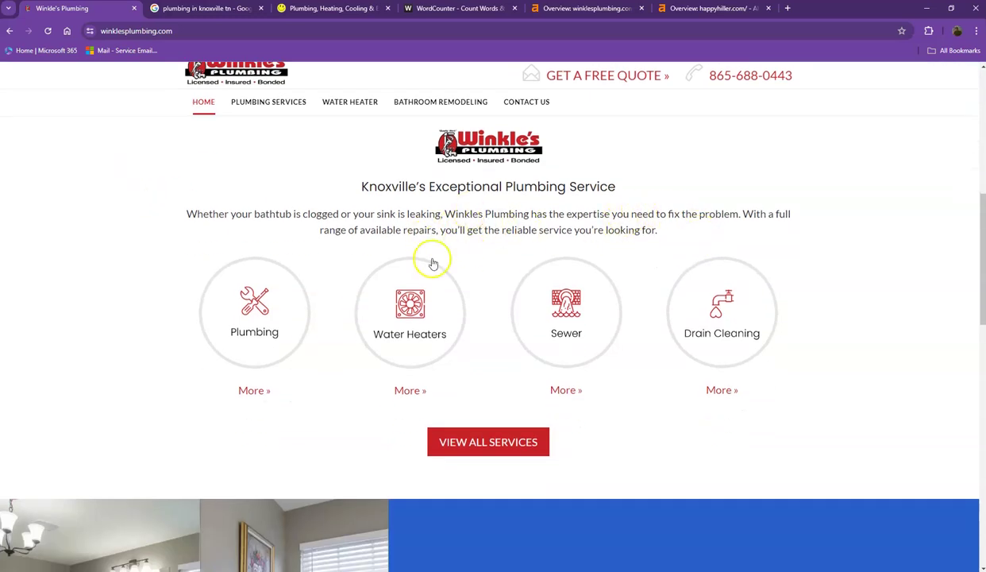
scroll(432, 263, "down", 4)
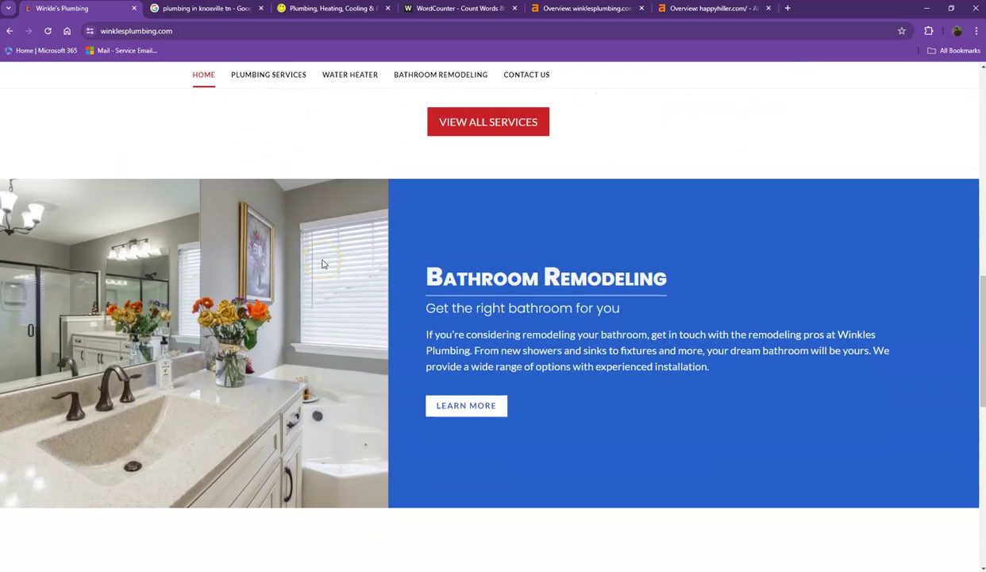
scroll(323, 263, "up", 6)
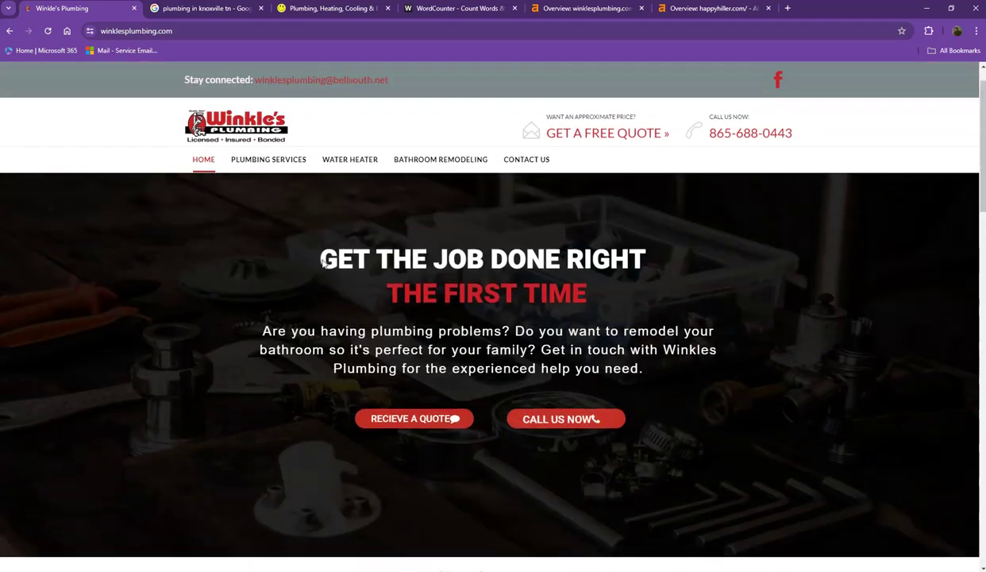
Step: Examine the sponsored ads and the map business listings in the Google results for "plumbing in knoxville tn"
left_click(194, 8)
scroll(155, 182, "up", 1)
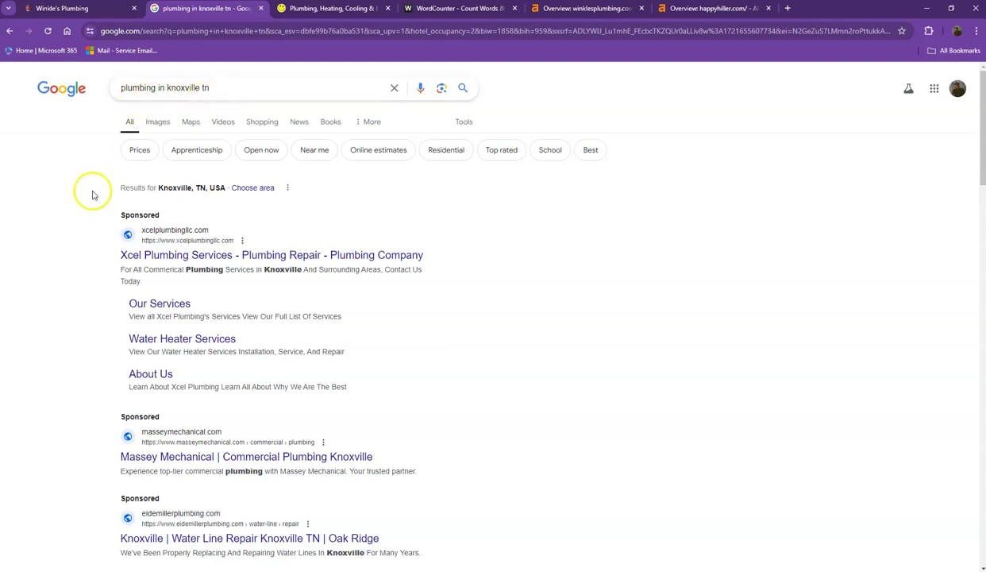
scroll(89, 185, "down", 2)
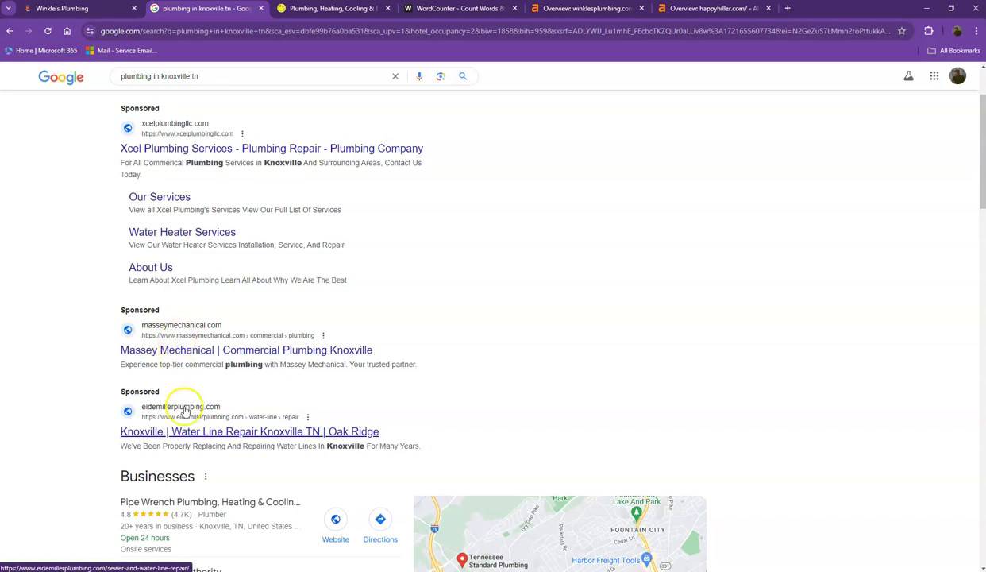
scroll(169, 268, "up", 1)
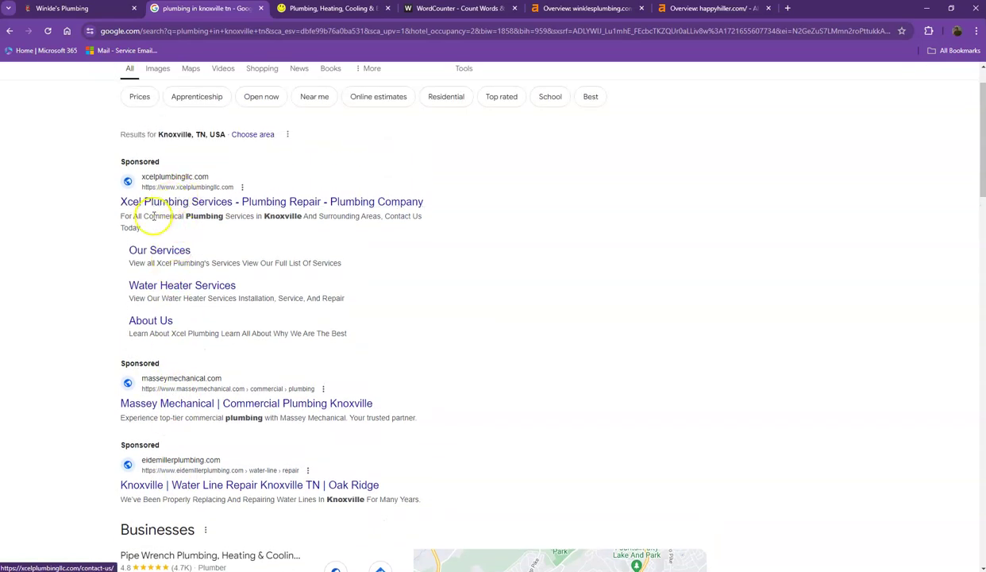
scroll(110, 350, "down", 3)
scroll(106, 348, "down", 3)
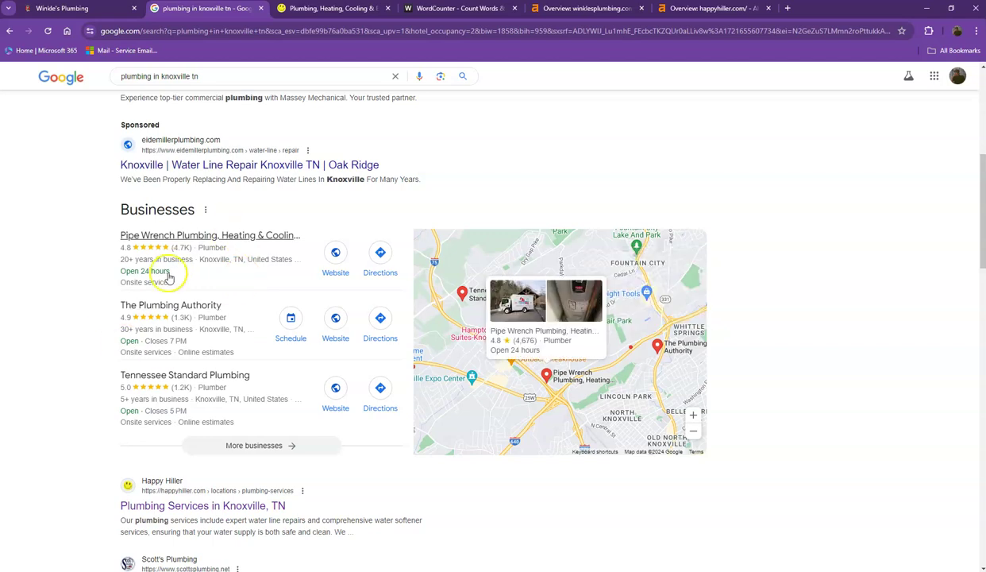
scroll(194, 297, "down", 1)
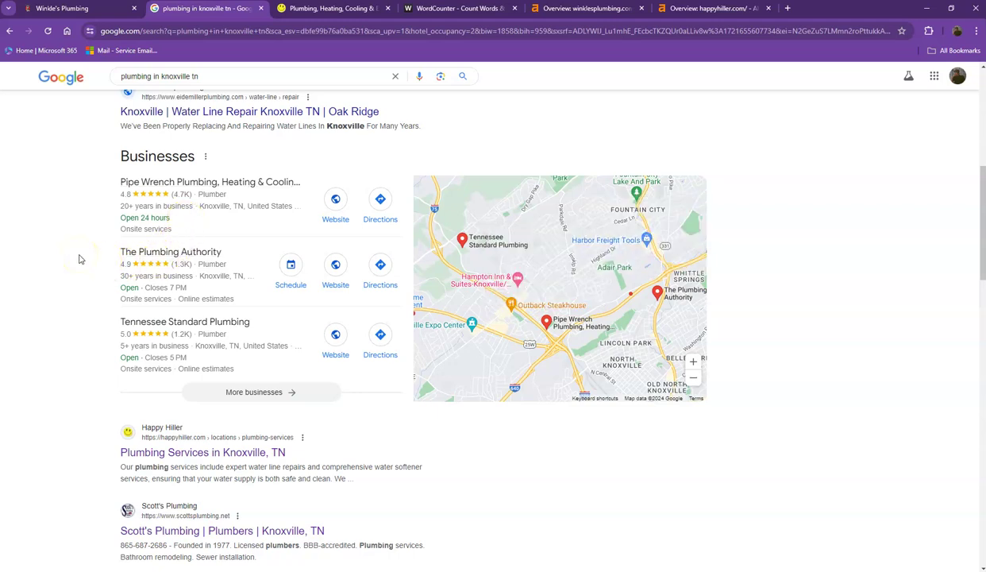
left_click(96, 231)
scroll(103, 224, "down", 2)
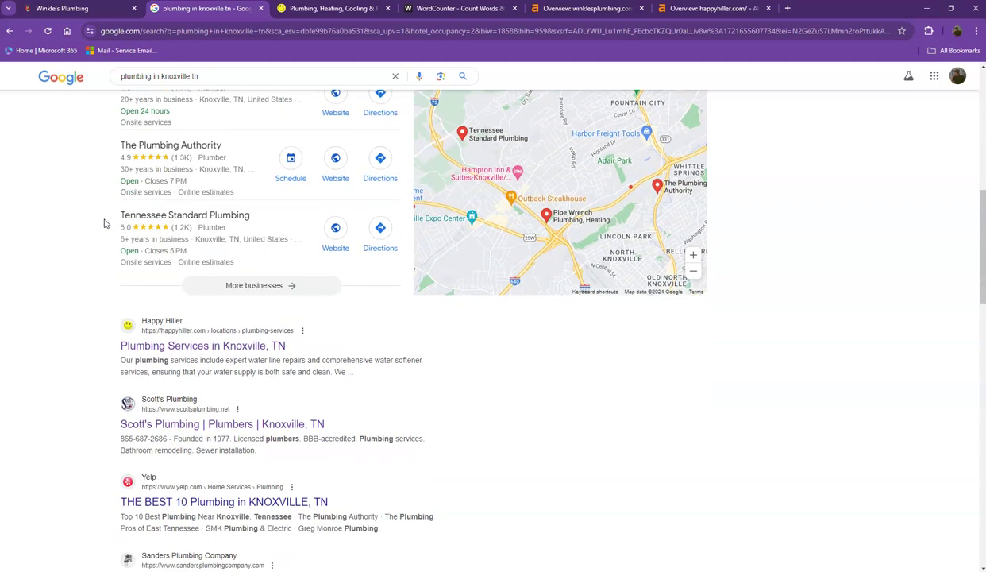
scroll(103, 225, "up", 1)
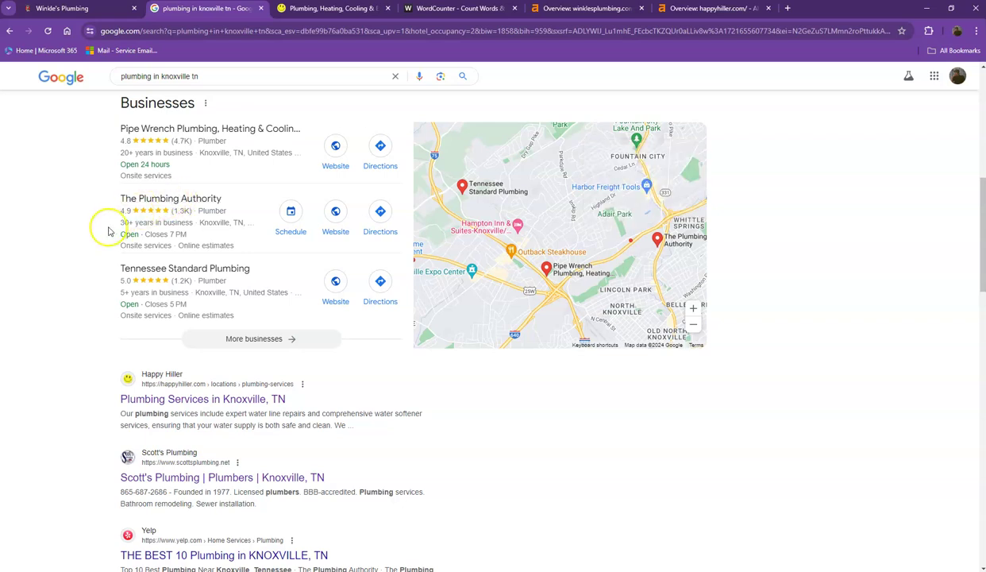
Step: Review the organic Google results below the map, from Happy Hiller down to Knoxville Plumbing
scroll(106, 230, "down", 3)
scroll(104, 237, "down", 1)
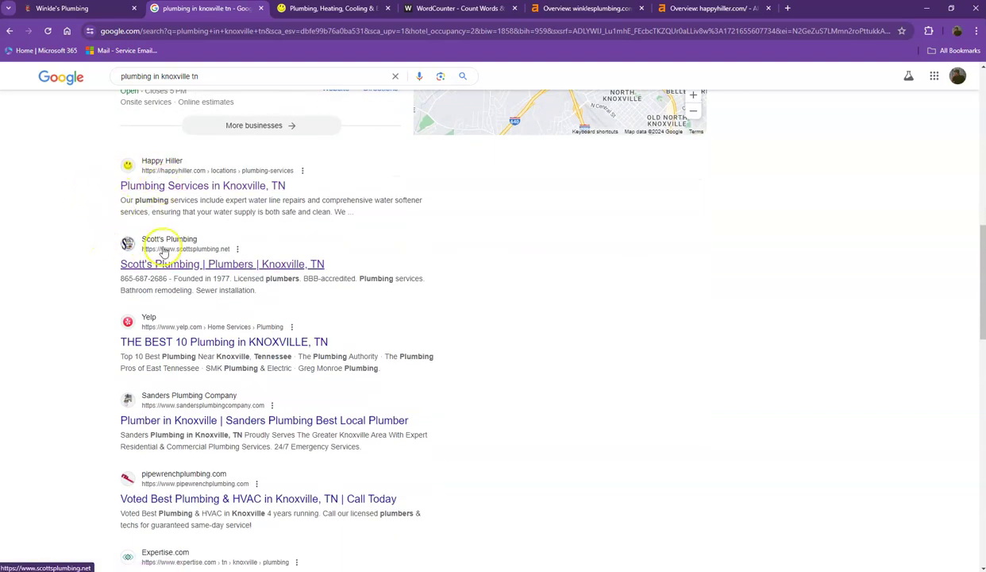
scroll(165, 250, "down", 1)
scroll(170, 249, "down", 2)
scroll(173, 255, "down", 2)
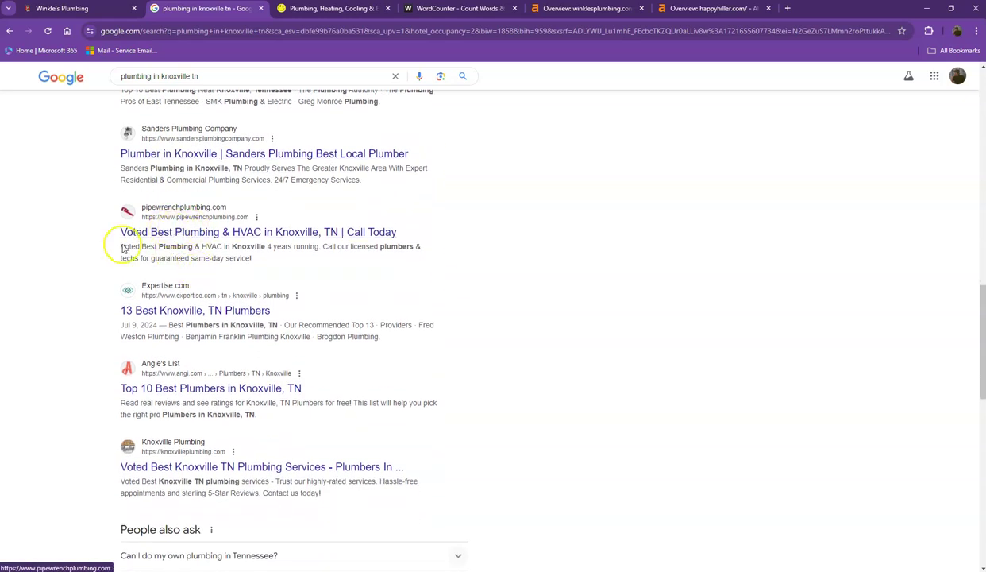
scroll(135, 310, "down", 2)
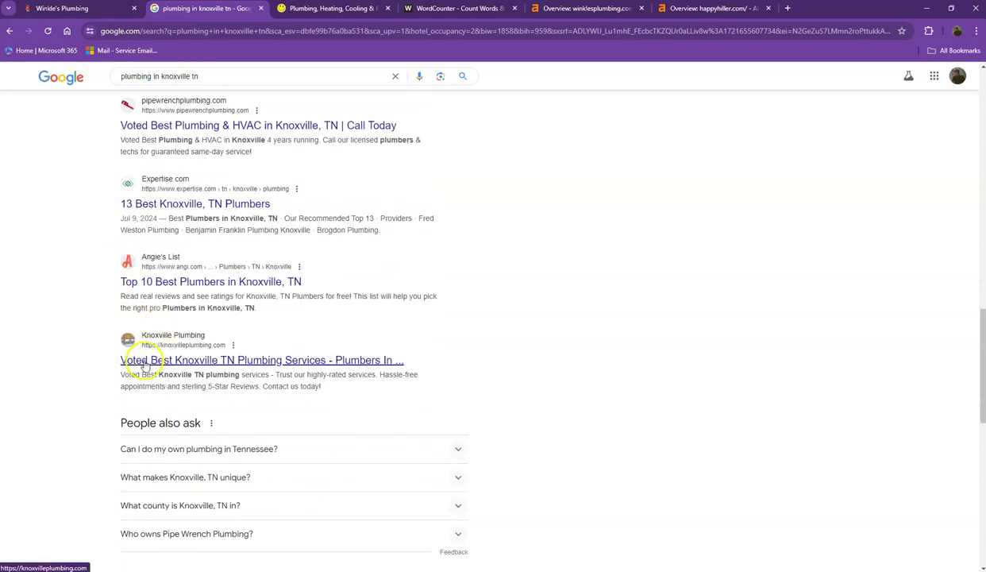
scroll(93, 357, "up", 4)
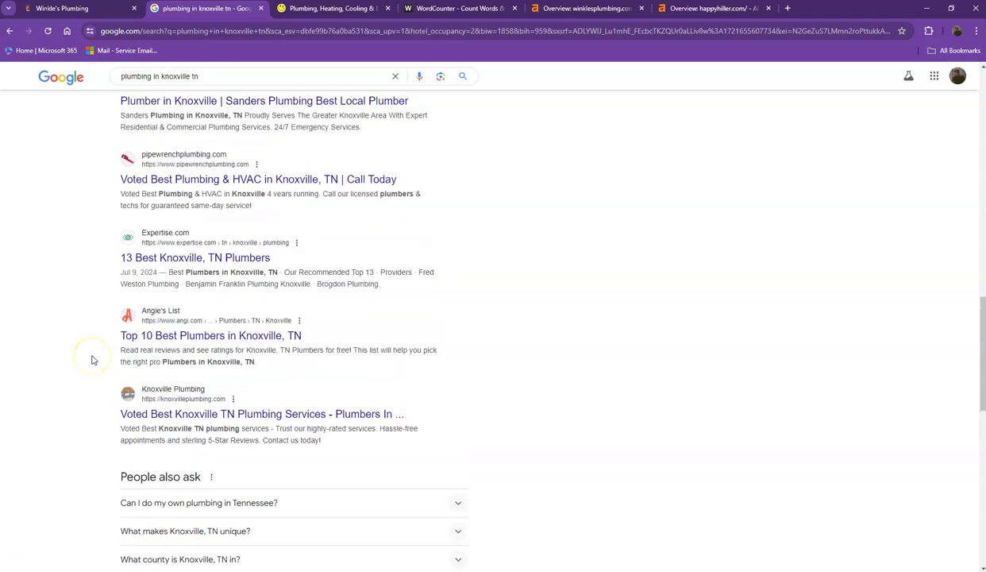
scroll(92, 358, "up", 3)
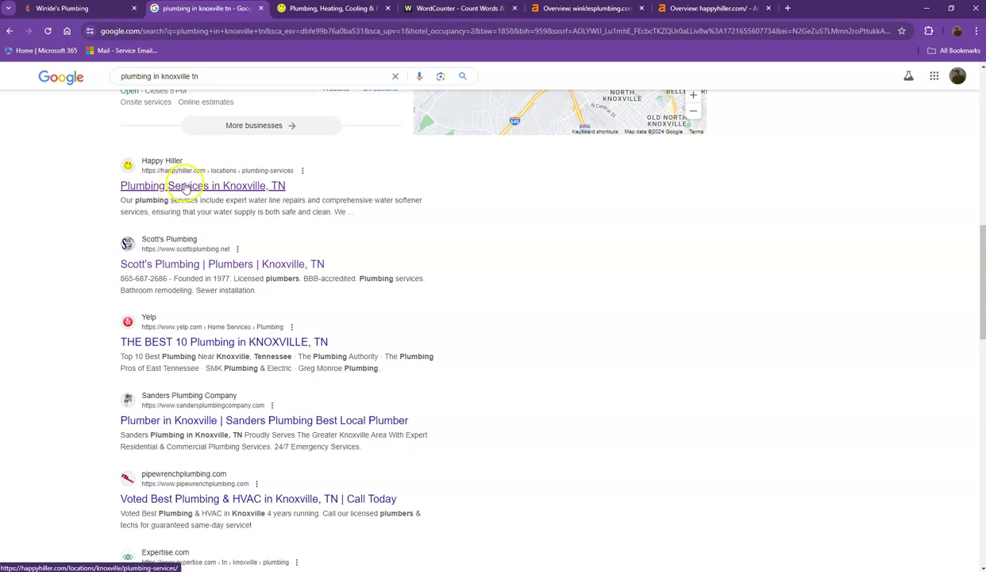
Step: Open the Happy Hiller home page and review its content from the hero banner down to the True Transparency Pricing section
left_click(311, 10)
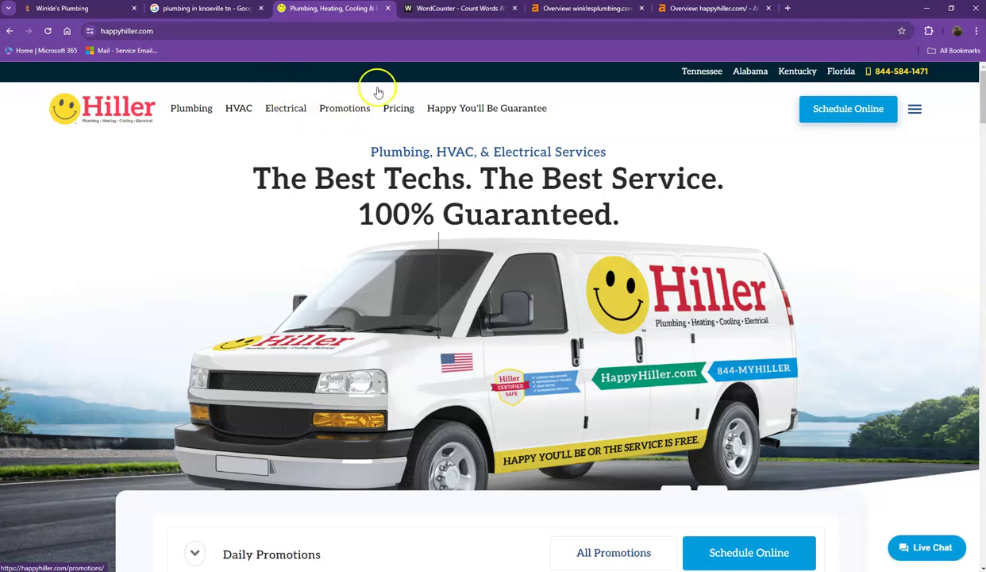
scroll(400, 96, "down", 1)
scroll(400, 96, "down", 8)
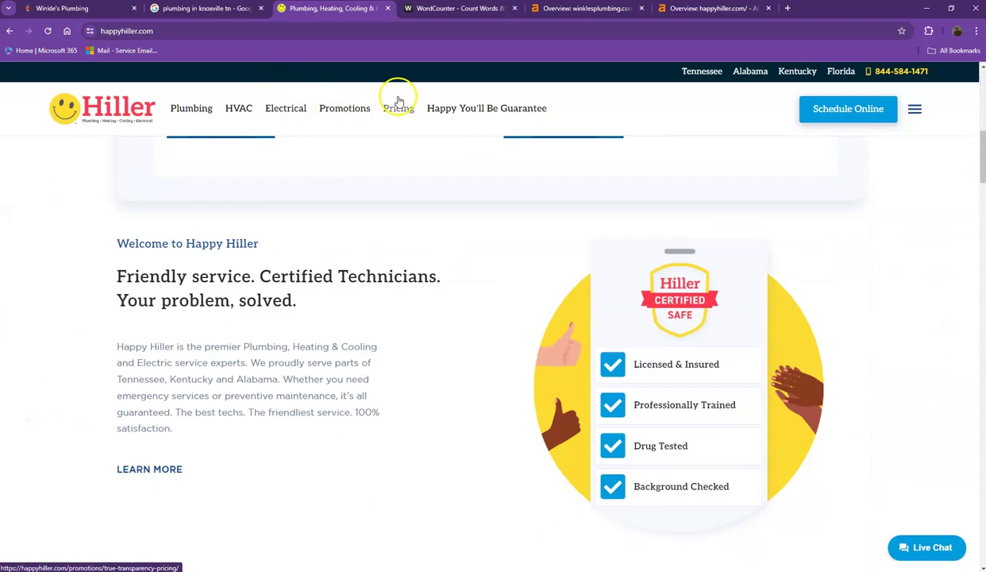
scroll(399, 102, "down", 9)
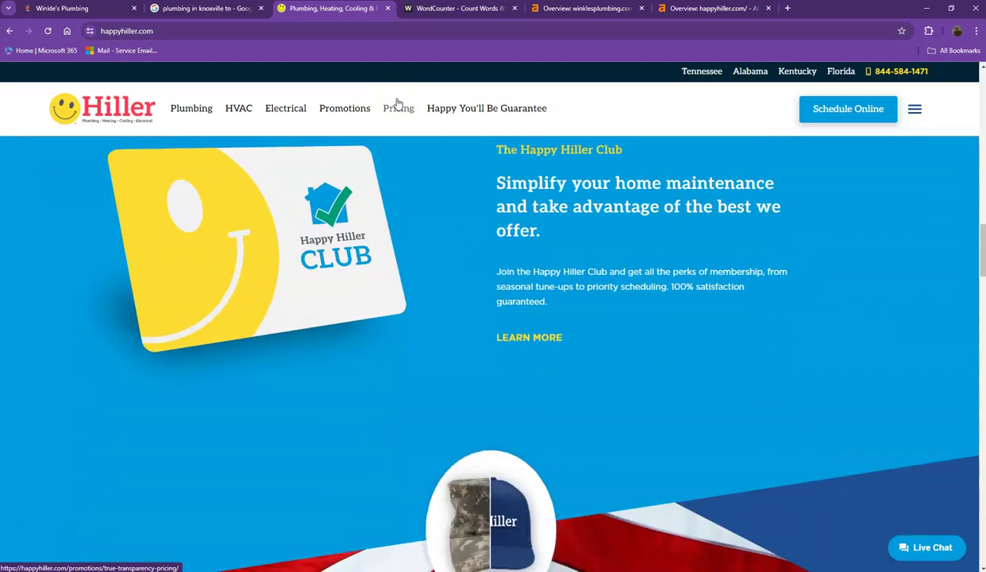
scroll(399, 103, "down", 12)
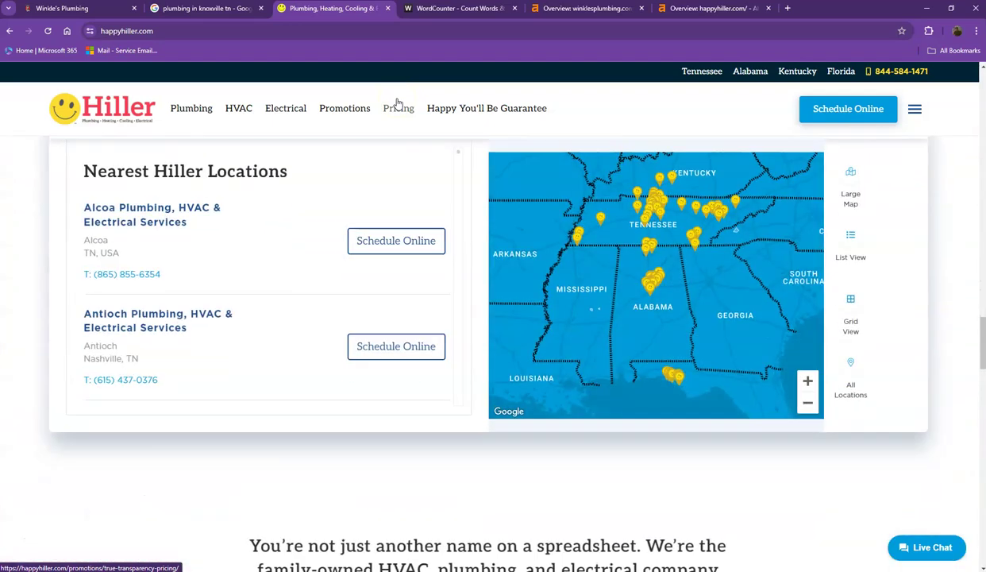
scroll(399, 103, "down", 11)
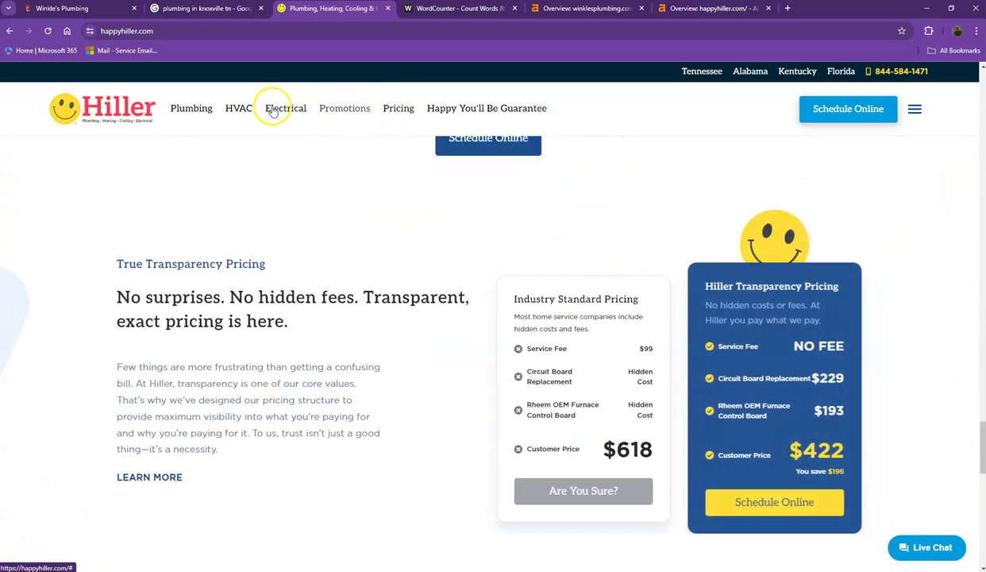
Step: Copy all the text of the Happy Hiller home page into WordCounter, replacing its current text, and check the word count and keyword density
key("ctrl+a")
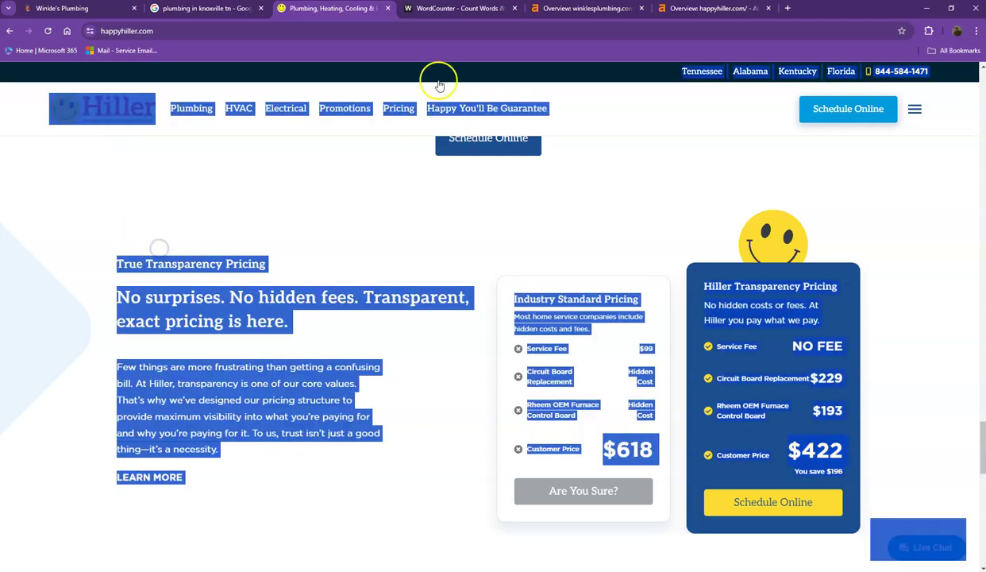
left_click(468, 8)
left_click(373, 177)
key("ctrl+a")
key("ctrl+v")
scroll(357, 163, "down", 15)
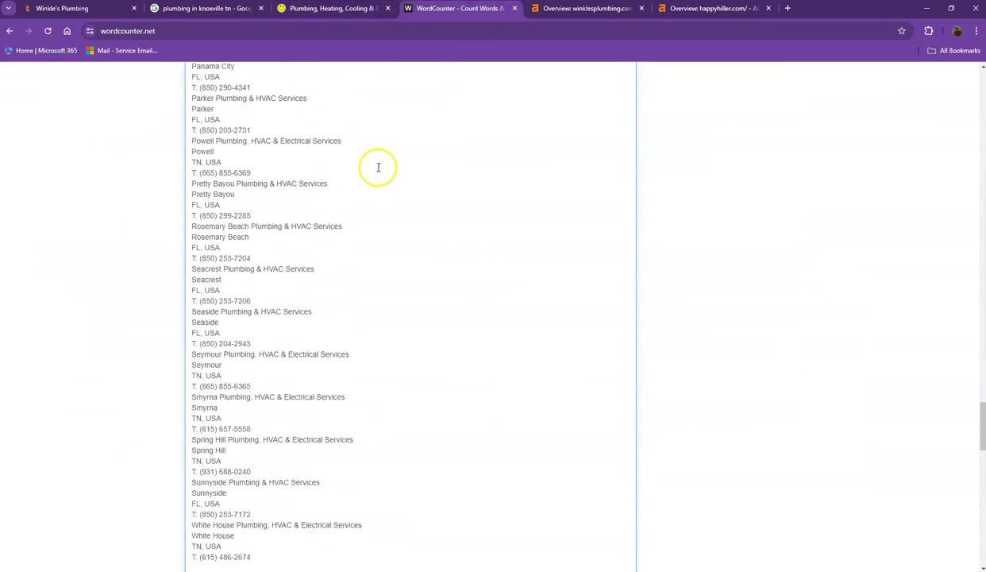
scroll(333, 159, "up", 15)
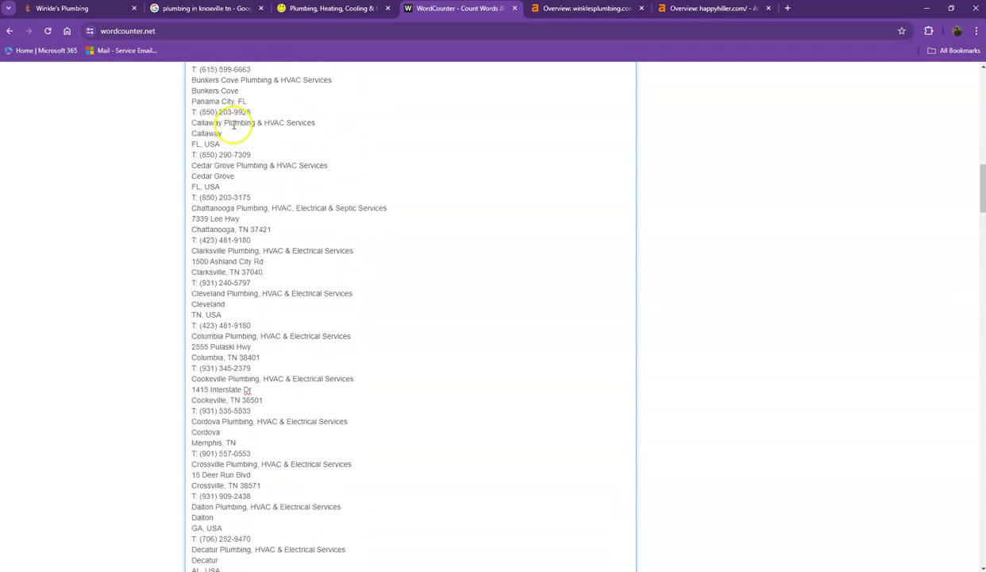
scroll(238, 121, "up", 5)
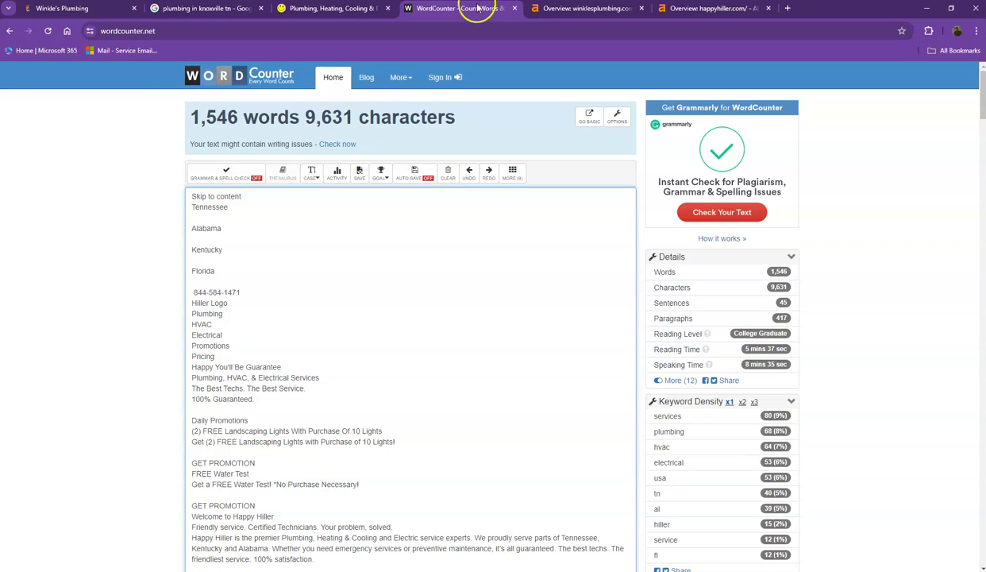
Step: Compare the Ahrefs overviews of winklesplumbing.com and happyhiller.com for backlinks, referring domains, organic keywords and traffic
left_click(561, 9)
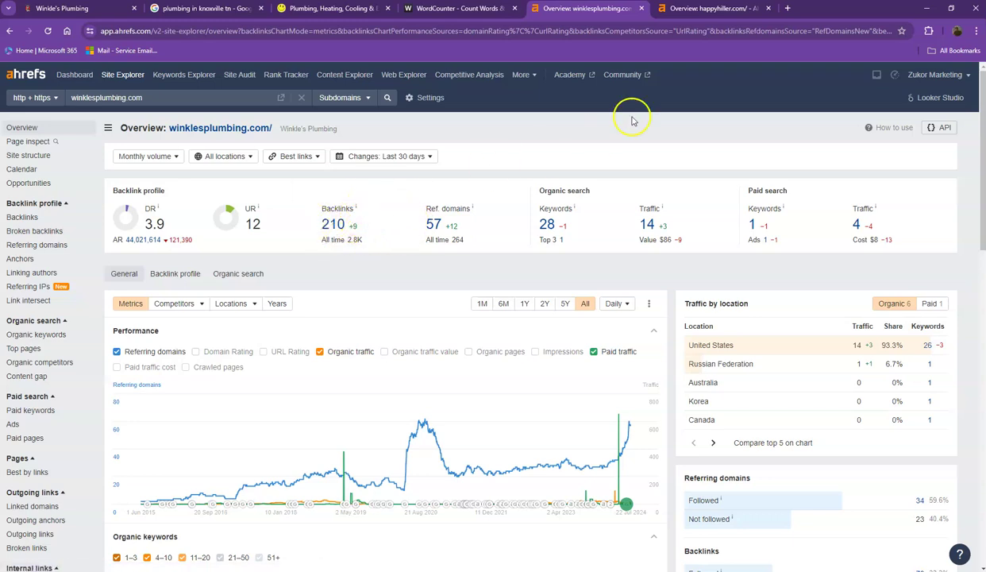
left_click(702, 10)
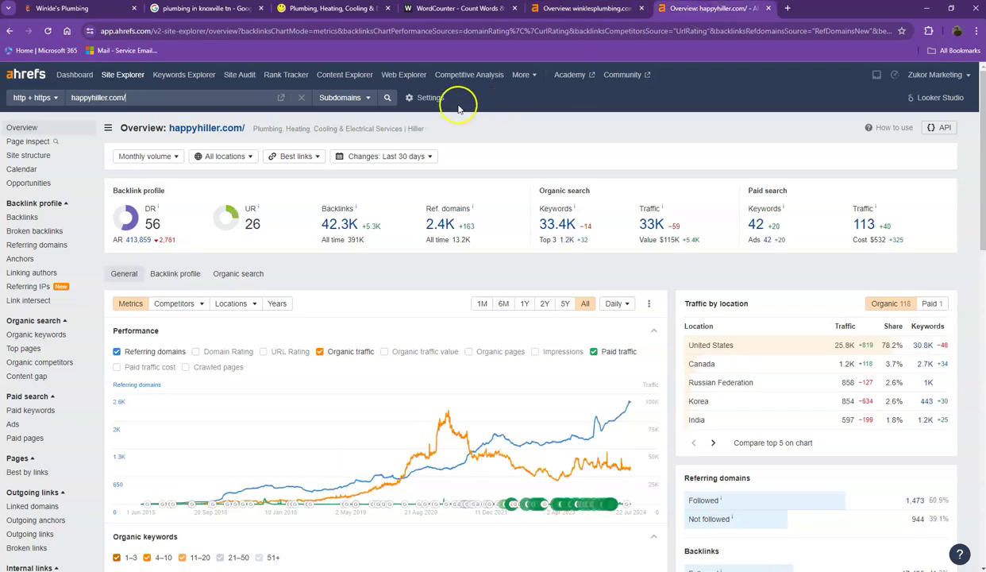
left_click(566, 9)
left_click(688, 10)
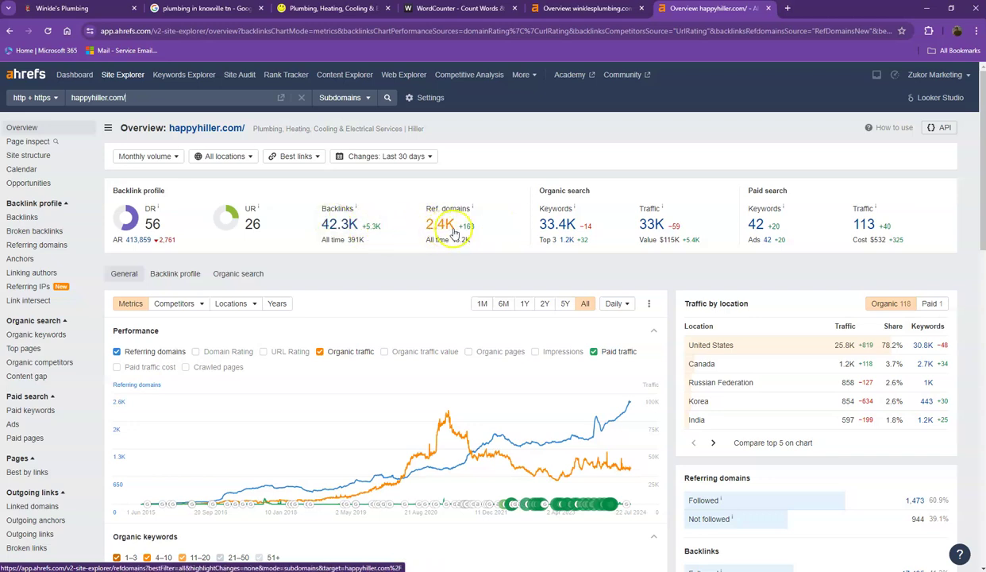
left_click(569, 11)
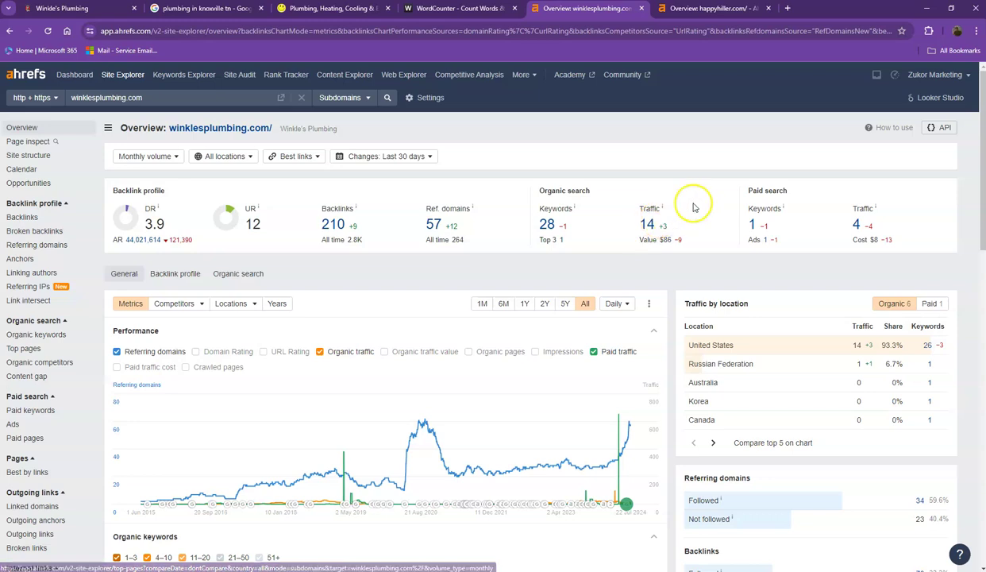
left_click(704, 11)
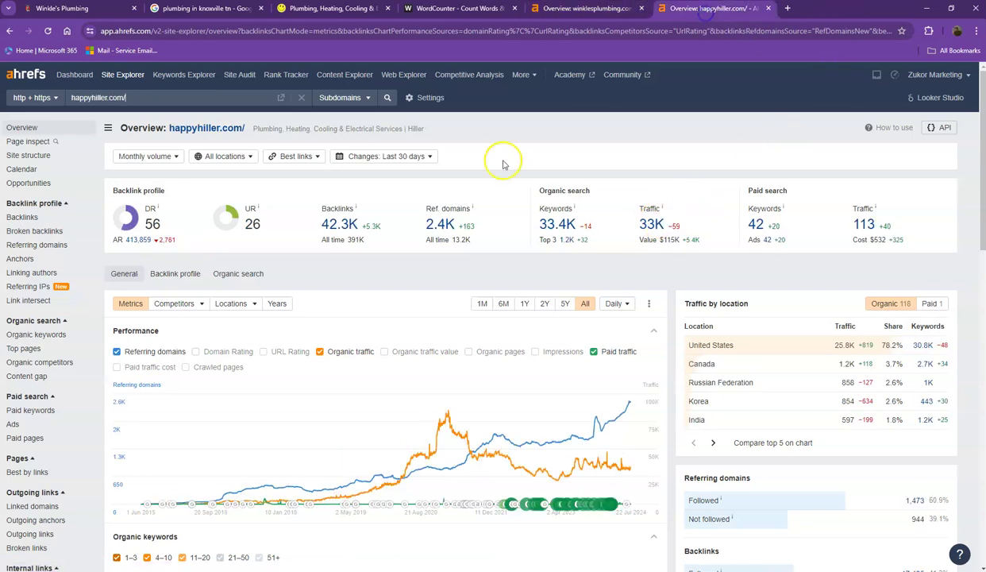
Step: Open the referring domains and organic keywords reports for happyhiller.com in separate new tabs, keeping the overview open
right_click(441, 225)
left_click(558, 232)
right_click(558, 228)
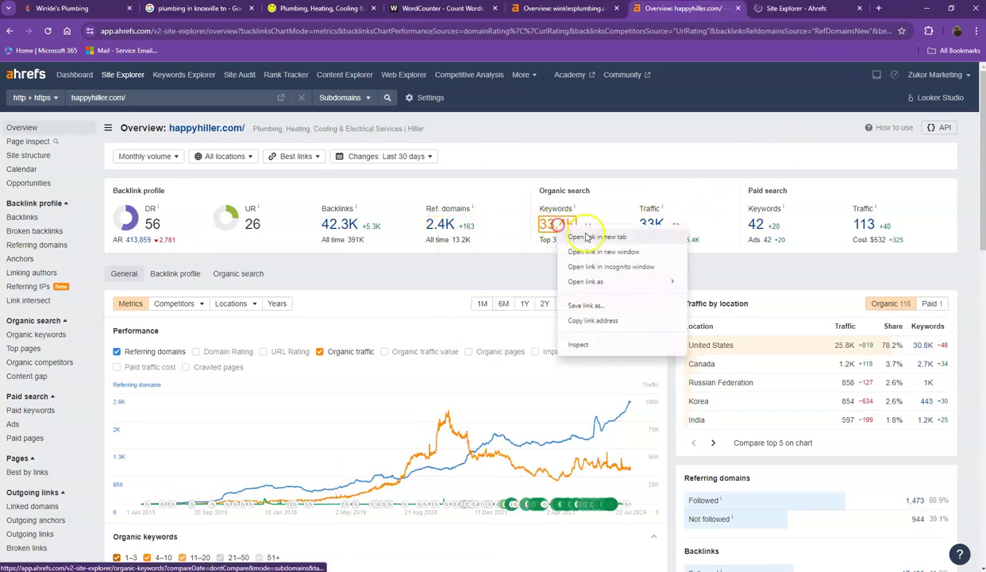
left_click(592, 240)
left_click(698, 10)
left_click(816, 11)
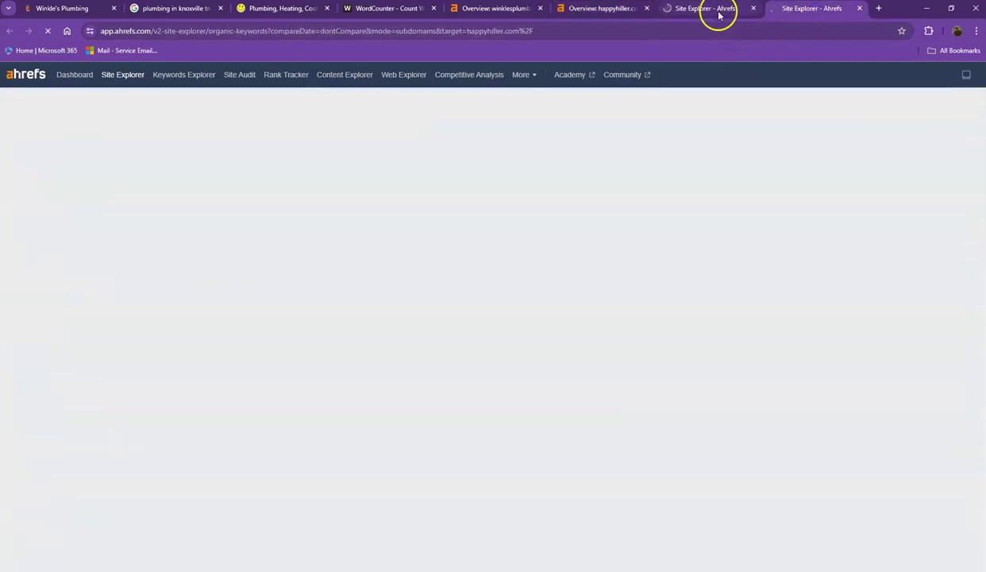
left_click(606, 10)
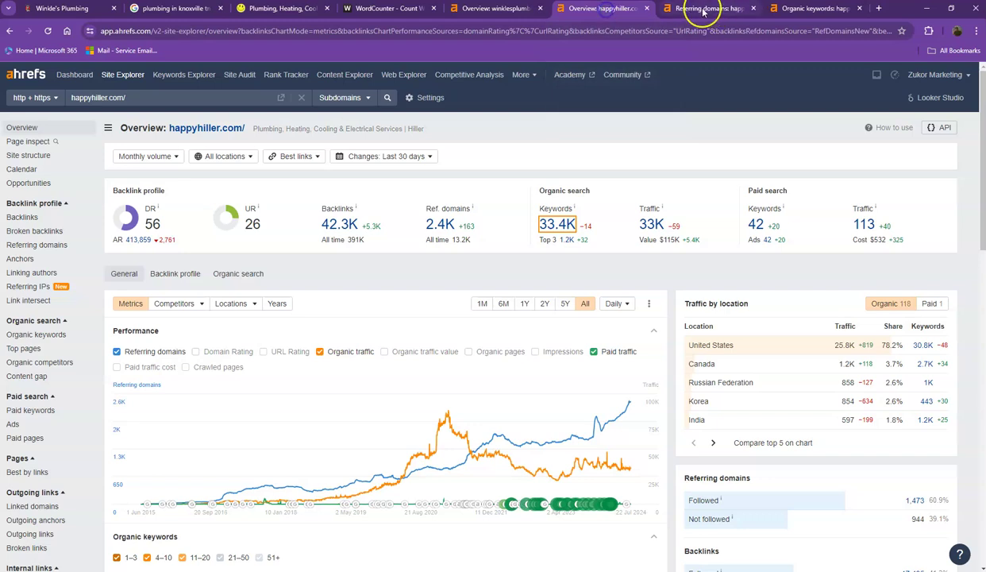
Step: Review the referring domains of happyhiller.com across the first two pages of the report
left_click(701, 9)
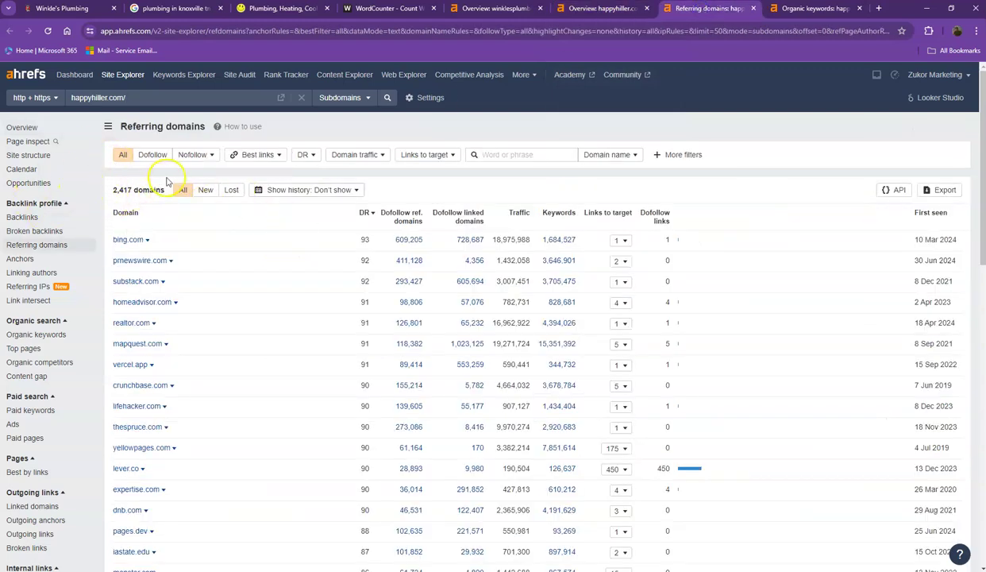
scroll(166, 181, "down", 4)
scroll(172, 215, "down", 4)
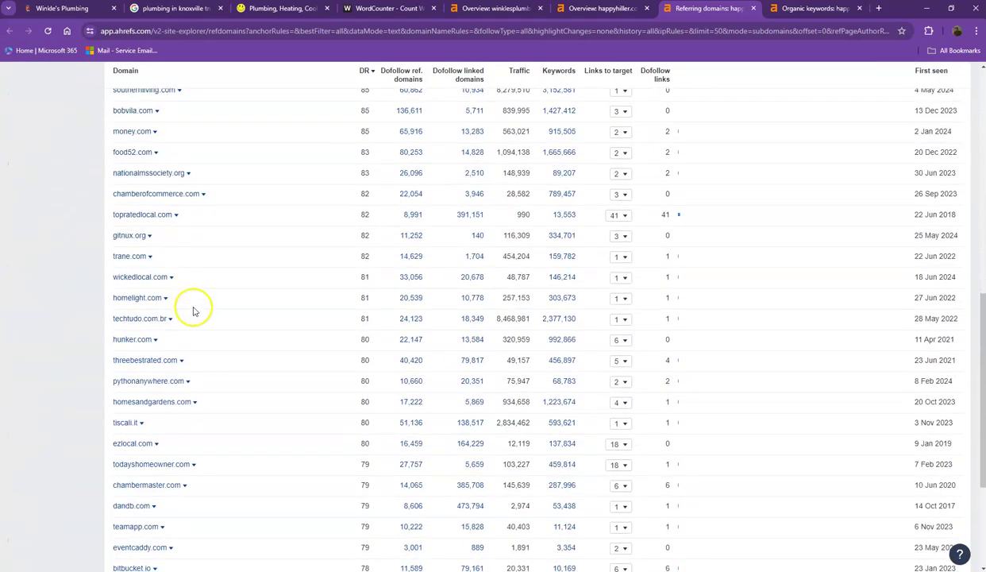
scroll(193, 310, "down", 3)
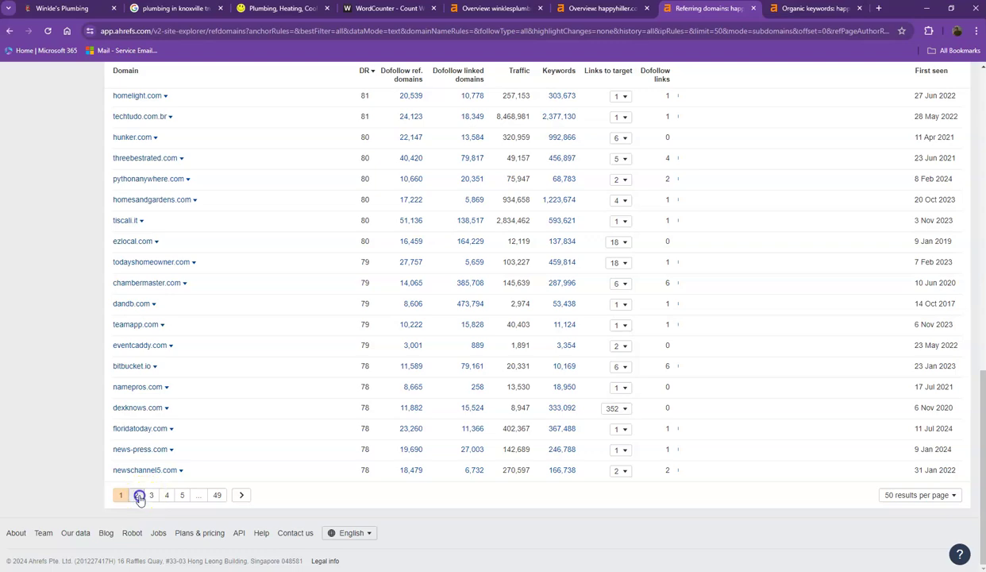
left_click(139, 495)
scroll(269, 379, "down", 2)
scroll(273, 378, "down", 7)
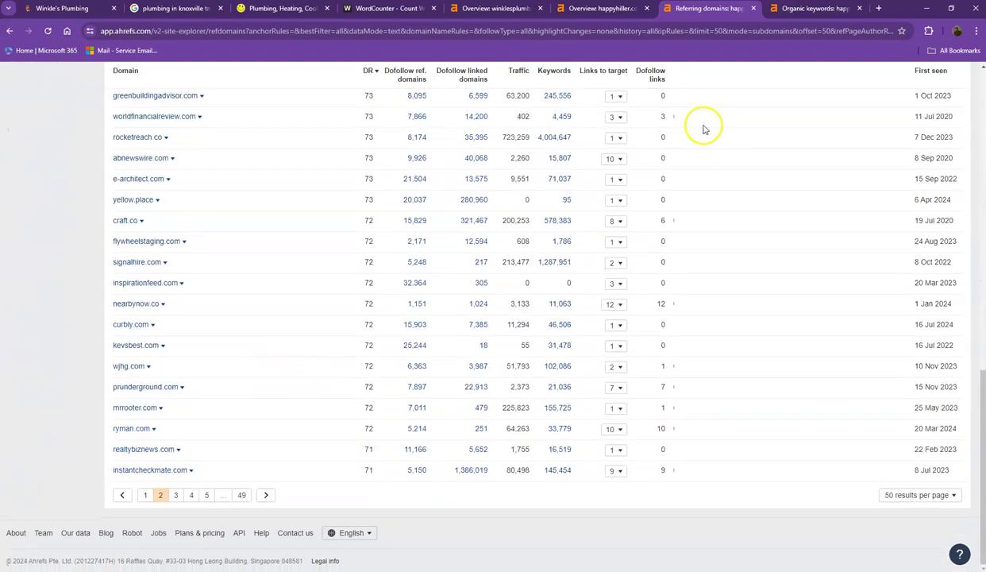
Step: Examine the organic keywords of happyhiller.com, with their volumes, positions and URLs, through page 3 of the report, and open page 4
left_click(797, 9)
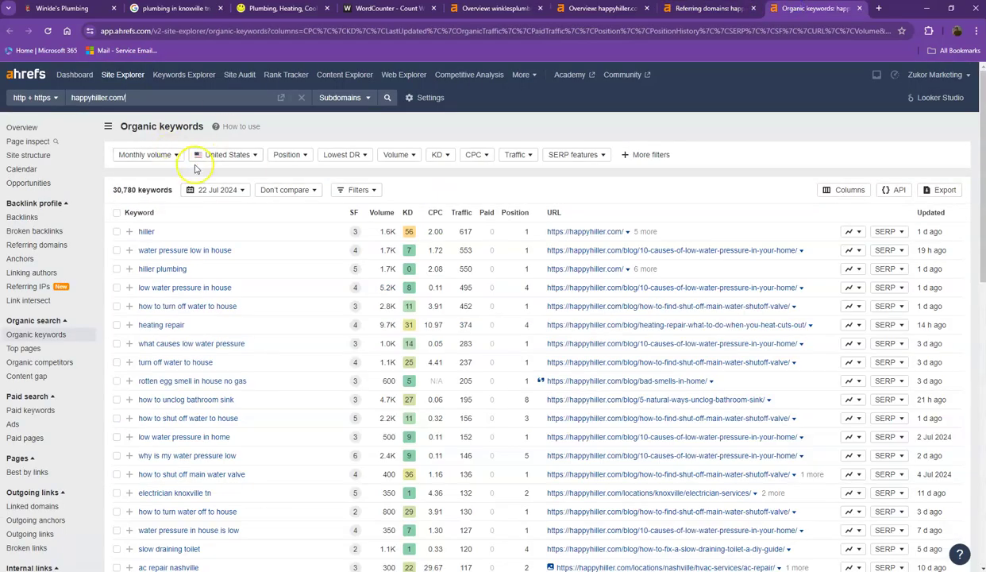
scroll(154, 297, "down", 8)
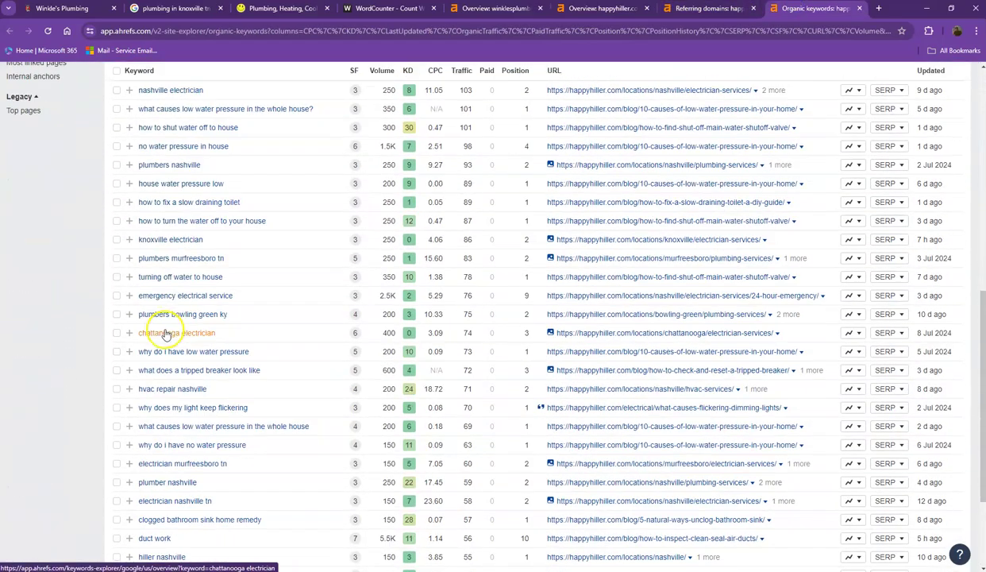
scroll(166, 335, "down", 2)
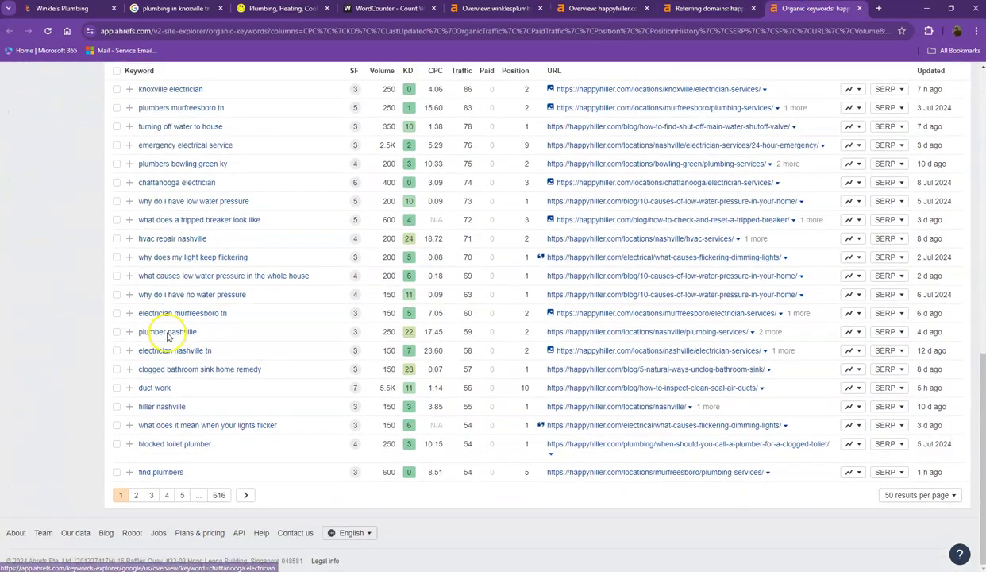
left_click(138, 494)
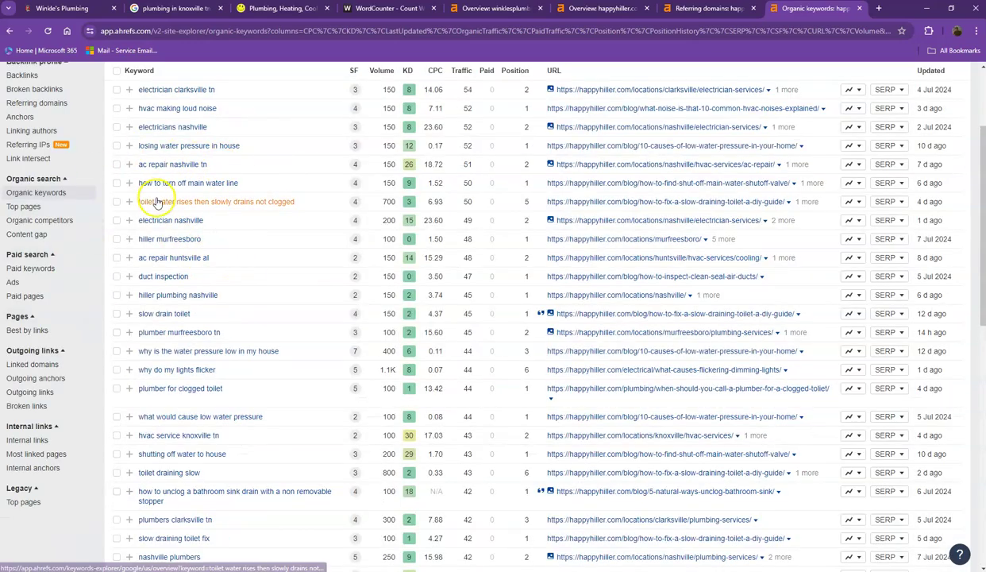
scroll(147, 310, "down", 3)
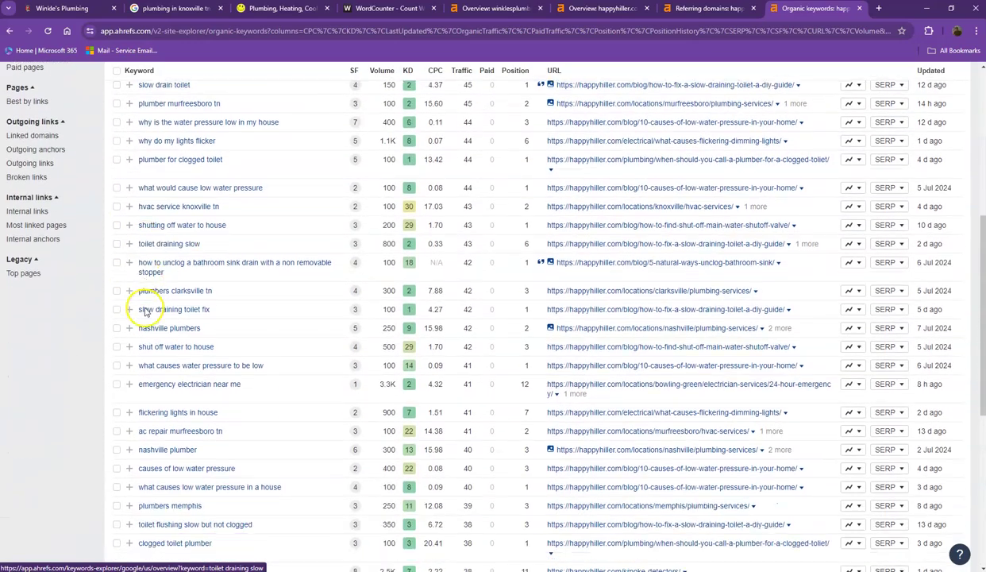
scroll(146, 311, "down", 1)
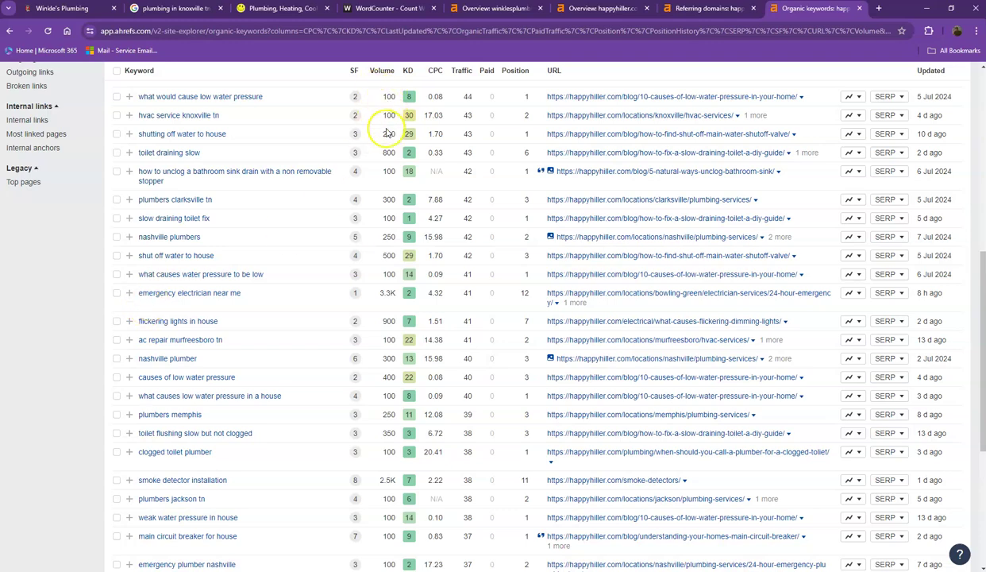
scroll(213, 306, "down", 1)
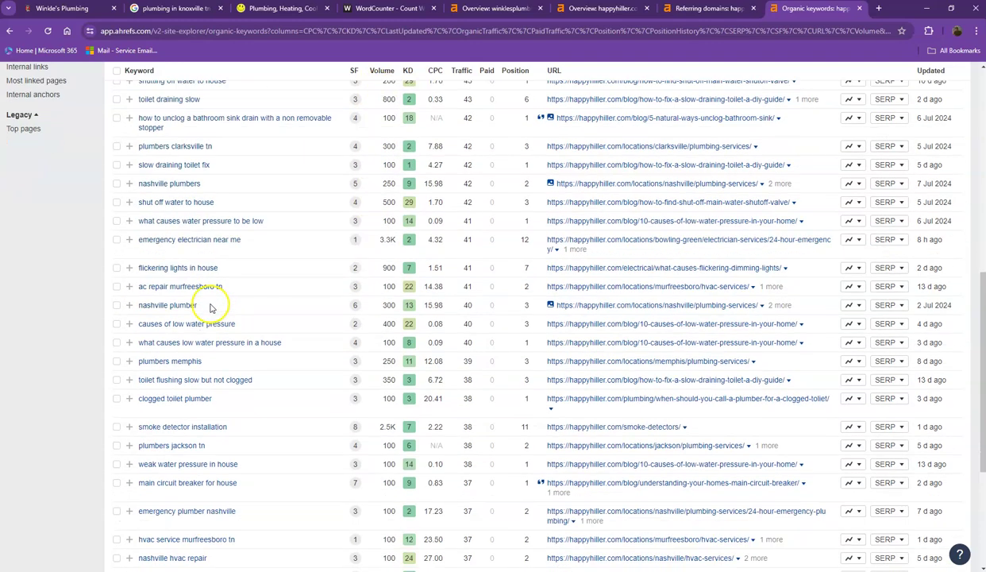
scroll(210, 308, "down", 3)
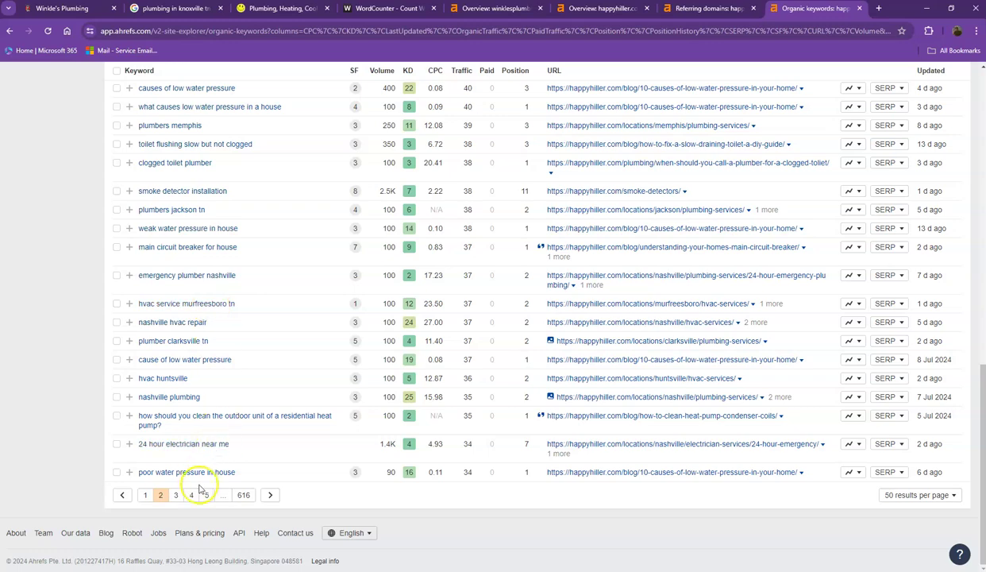
left_click(179, 495)
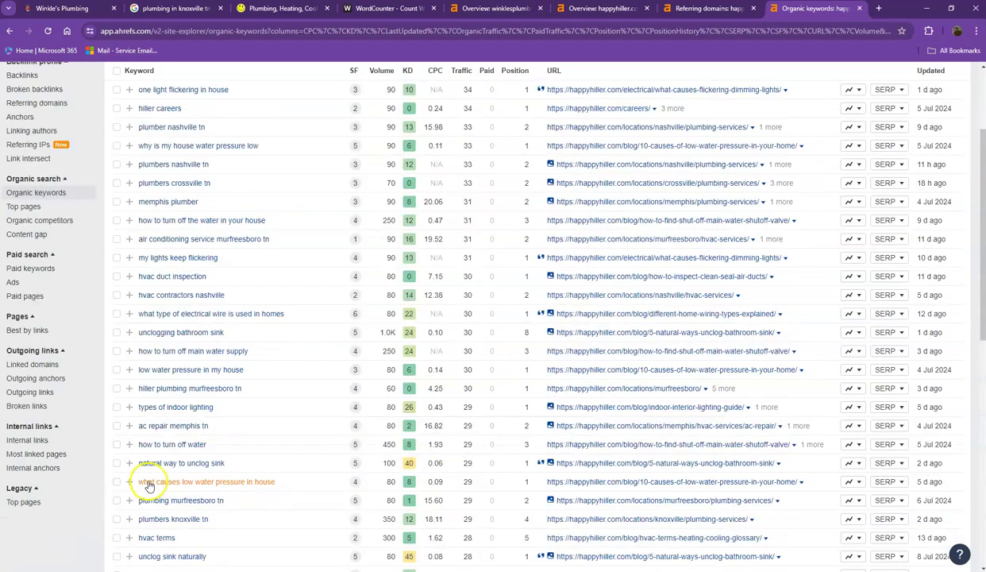
scroll(178, 409, "down", 3)
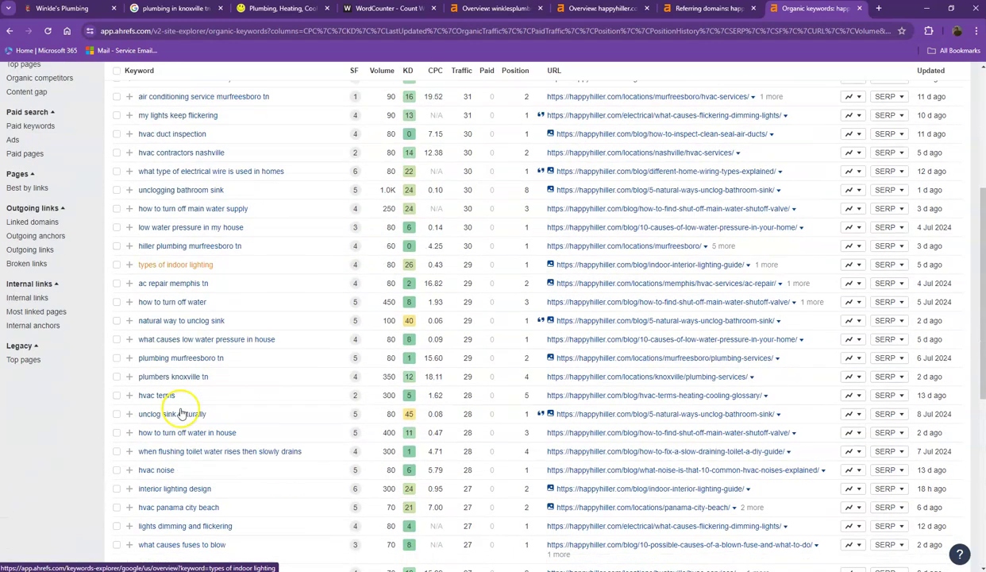
scroll(181, 412, "down", 3)
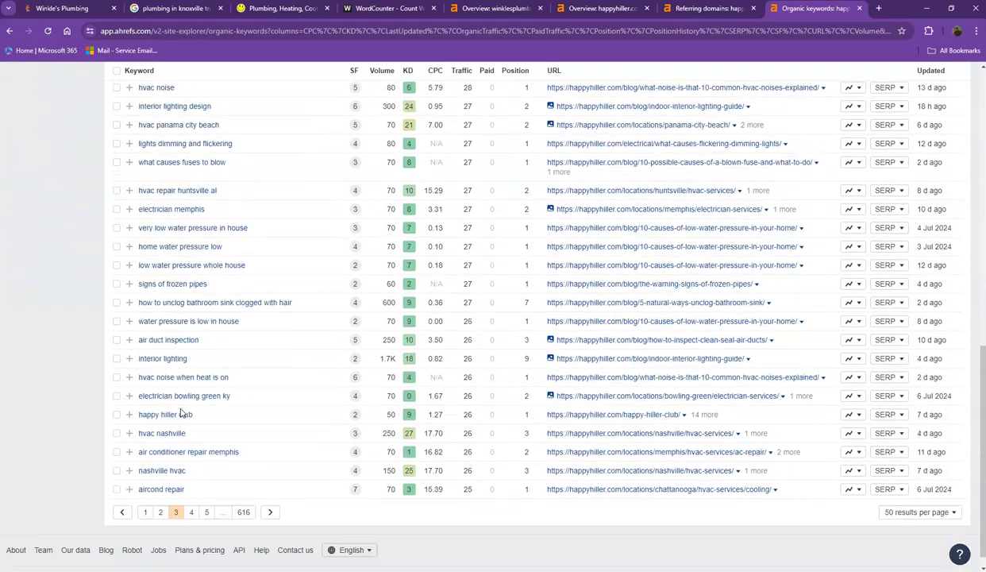
left_click(191, 494)
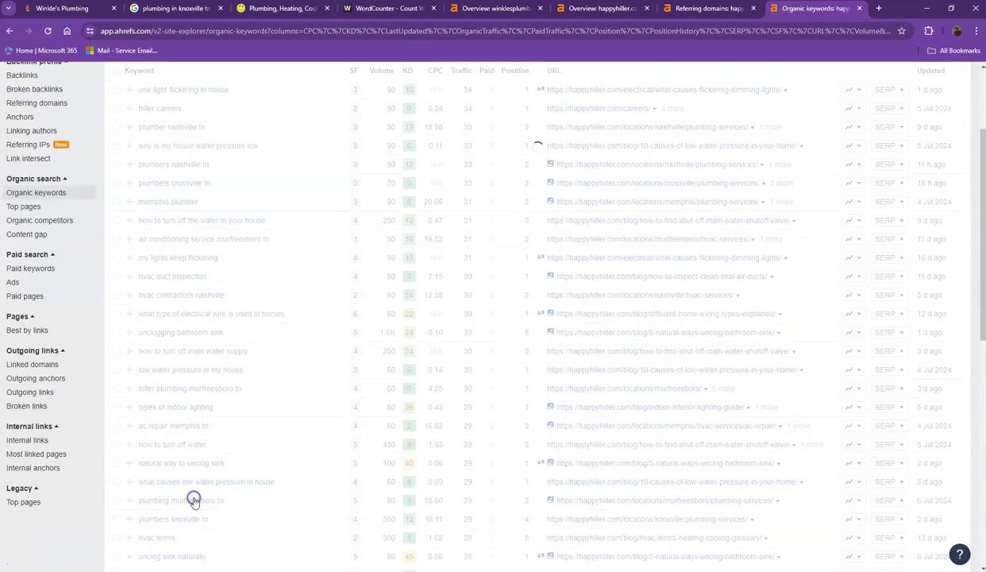
Step: Close the organic keywords and referring domains reports and return to the Winkle's Plumbing home page
left_click(754, 9)
left_click(755, 9)
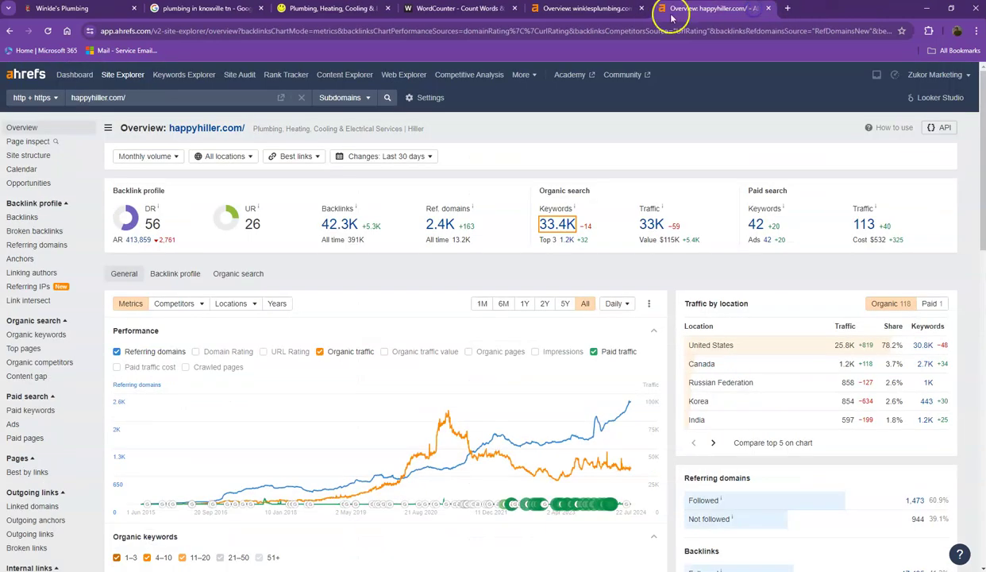
left_click(93, 8)
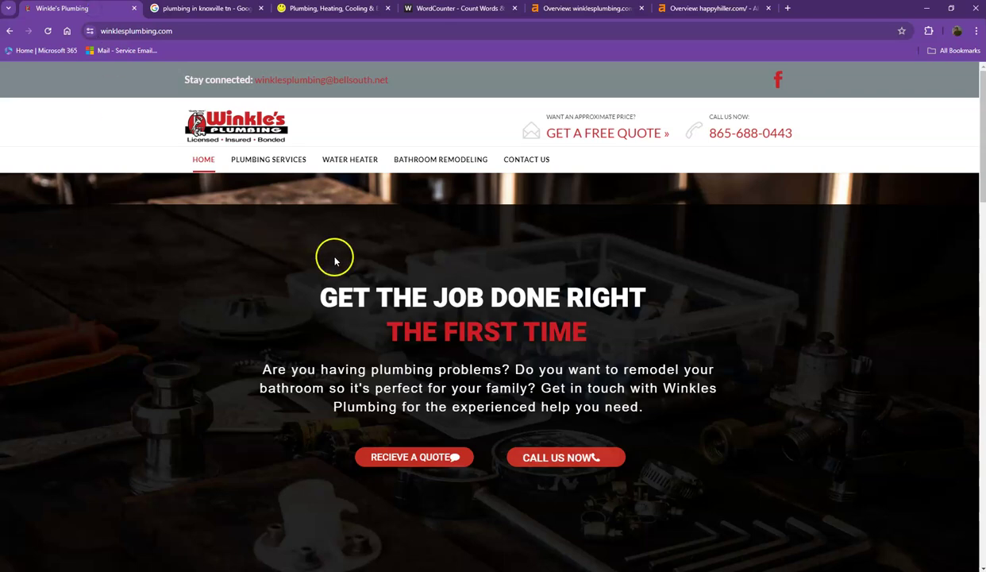
Step: Look over the Winkle's Plumbing home page from the hero section through services and reviews to the footer, and return to its beginning
scroll(357, 262, "down", 10)
right_click(288, 242)
left_click(160, 171)
scroll(225, 251, "down", 6)
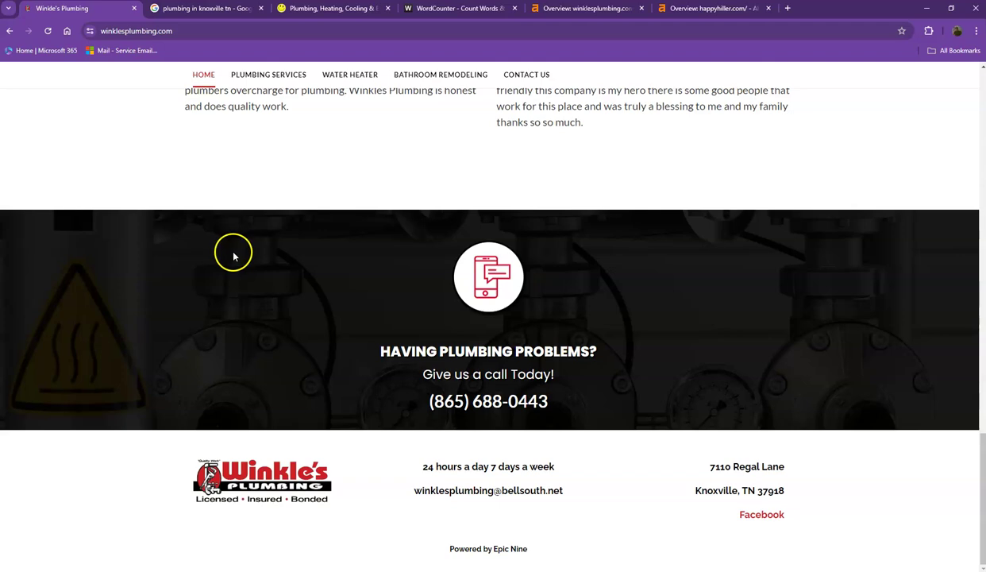
scroll(333, 262, "up", 6)
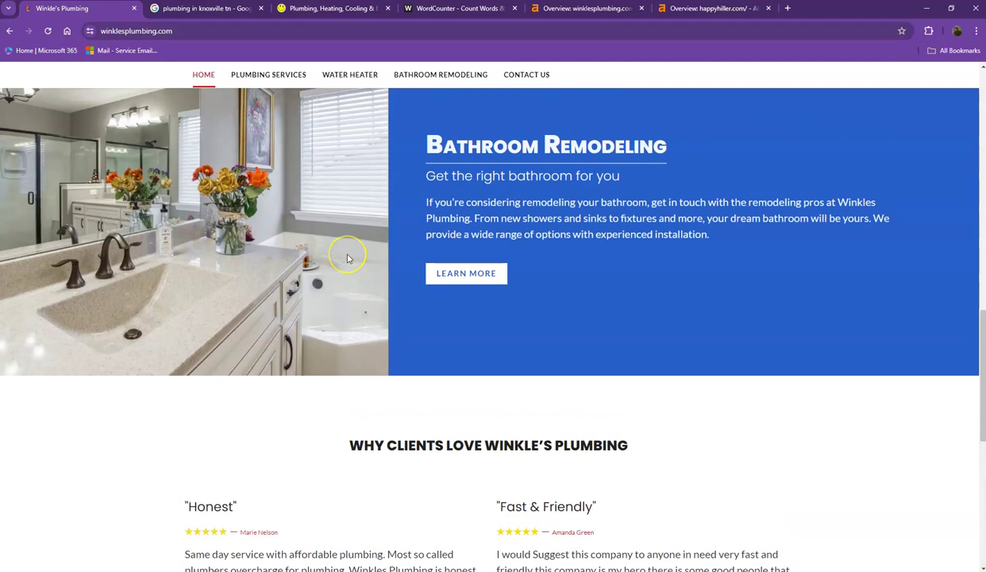
scroll(357, 256, "up", 8)
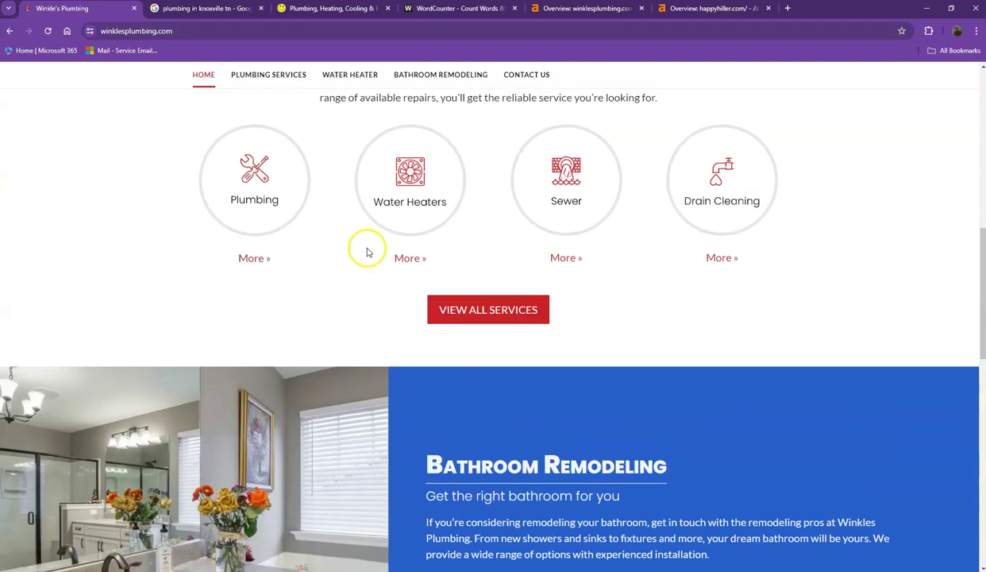
scroll(369, 251, "up", 2)
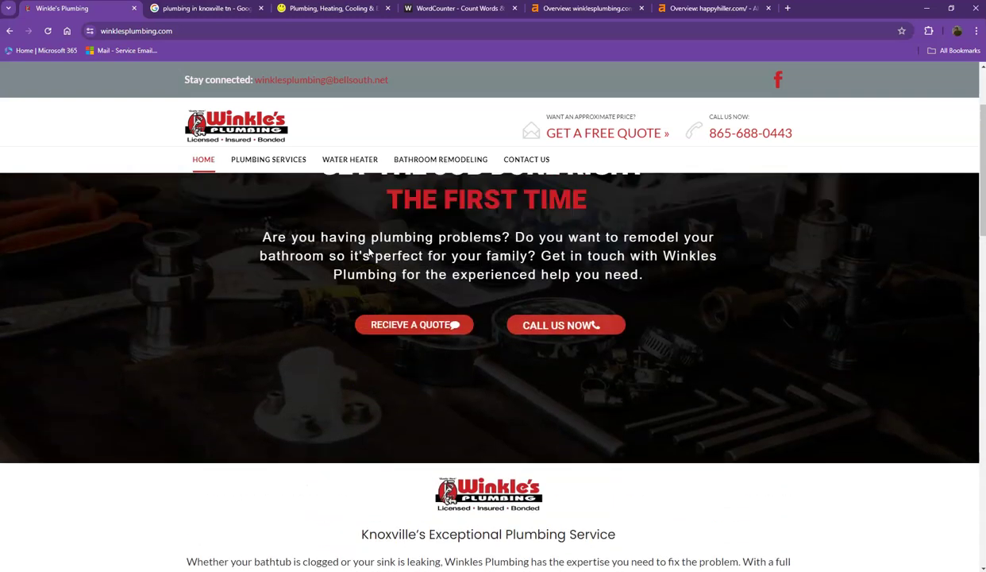
scroll(369, 251, "up", 2)
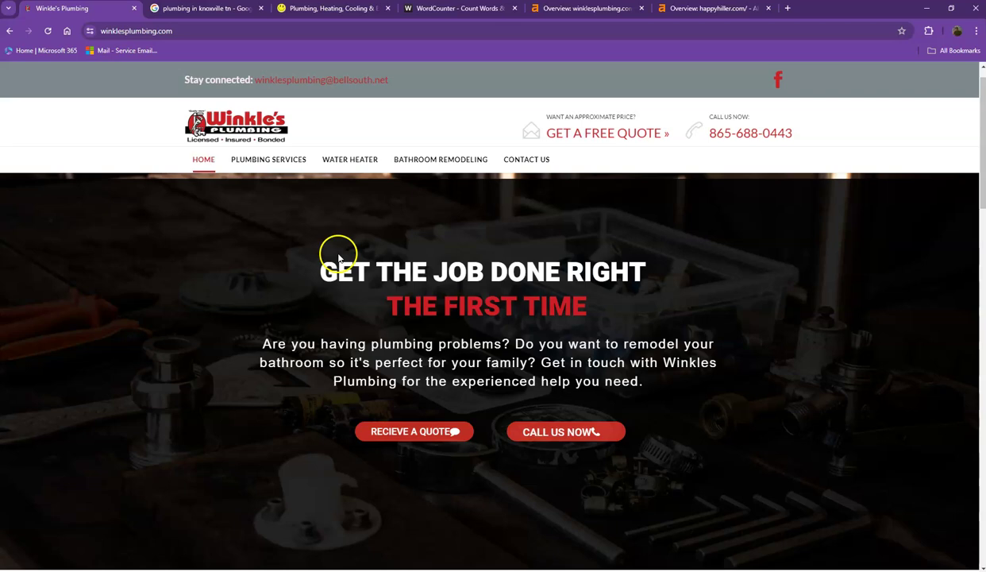
scroll(271, 257, "up", 1)
Step: Copy all text of the Winkle's Plumbing home page into WordCounter, replacing its contents, and check the word count
scroll(275, 263, "down", 5)
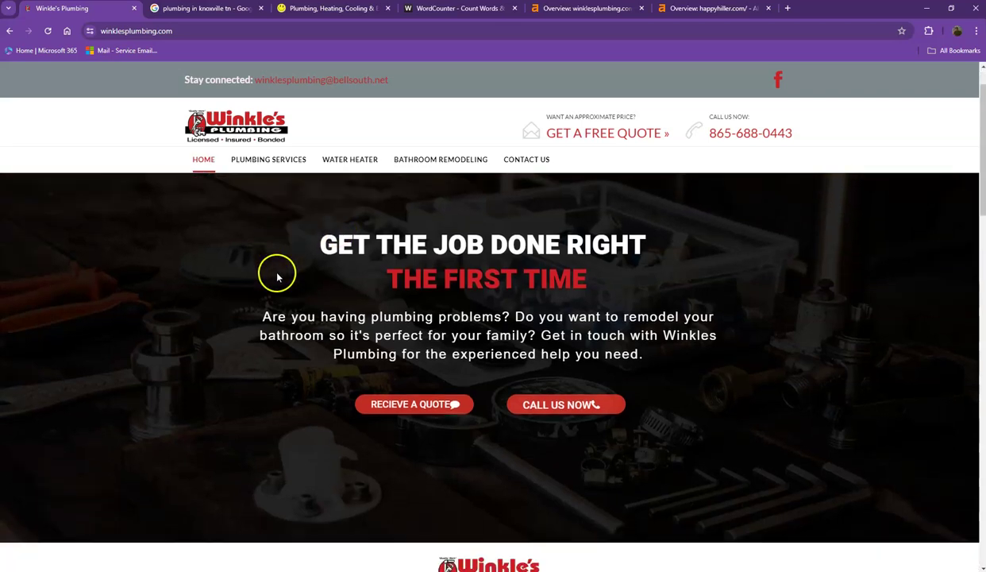
key("ctrl+a")
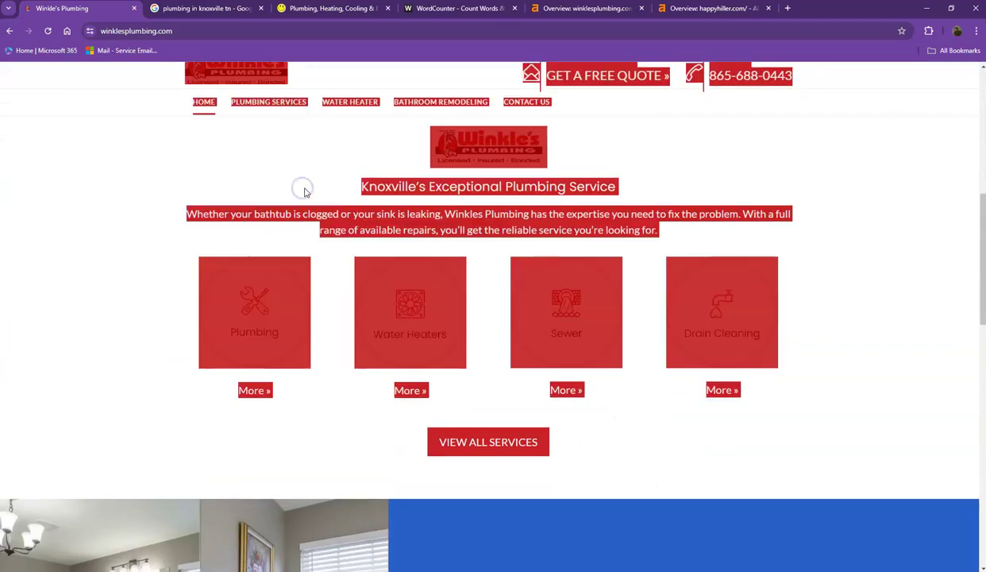
left_click(460, 10)
left_click(368, 229)
key("ctrl+a")
key("ctrl+v")
scroll(283, 203, "up", 5)
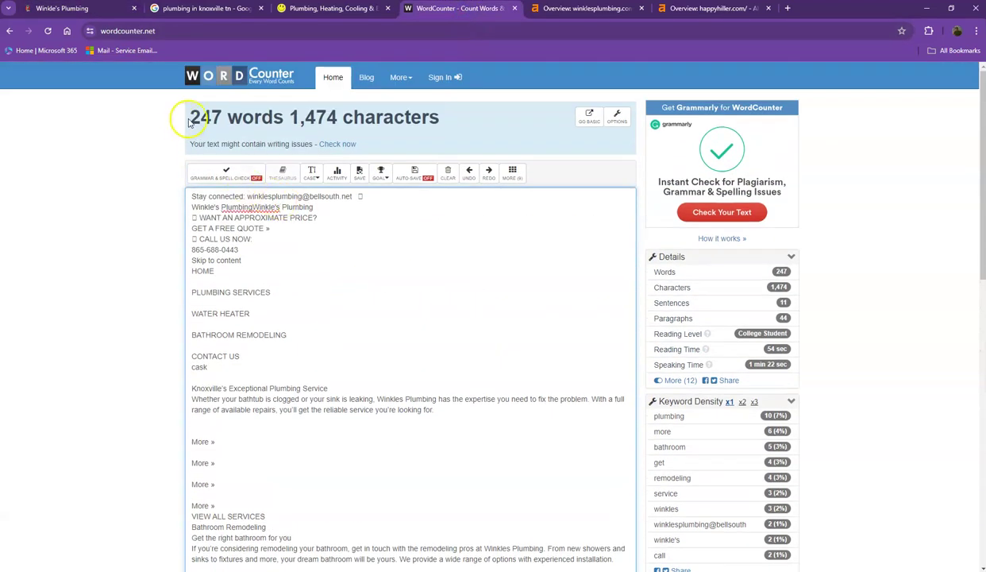
left_click_drag(191, 118, 296, 116)
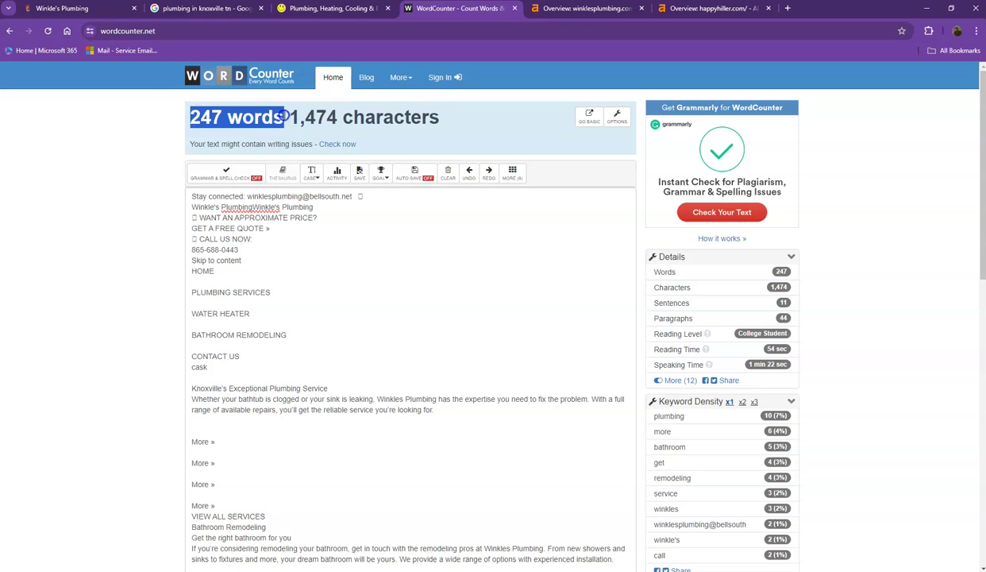
left_click(284, 116)
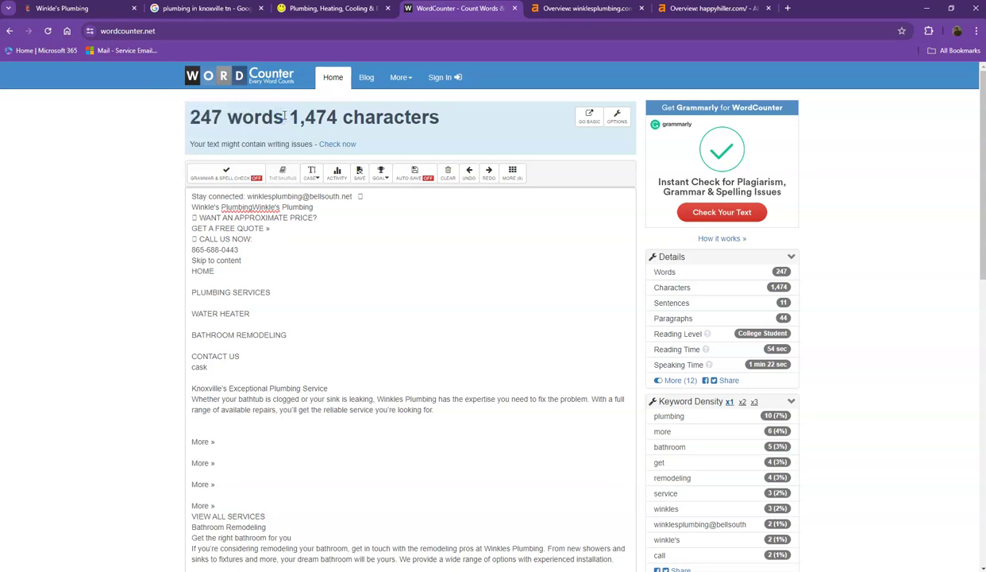
Step: Review the Google results for "plumbing in knoxville tn", comparing the organic listings with the sponsored and local business listings
left_click(223, 10)
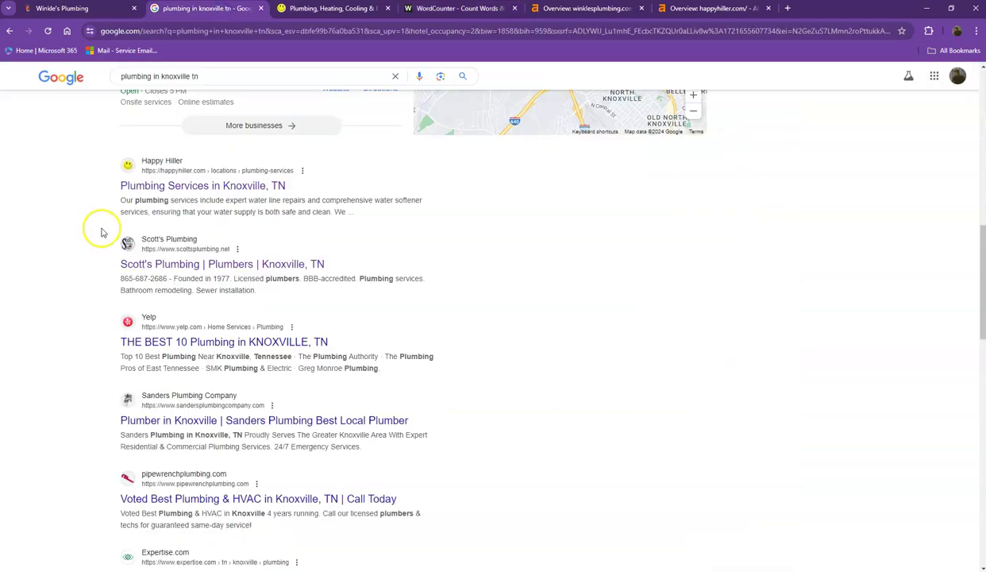
scroll(97, 230, "down", 1)
left_click_drag(114, 263, 301, 266)
scroll(67, 285, "down", 3)
scroll(79, 287, "down", 1)
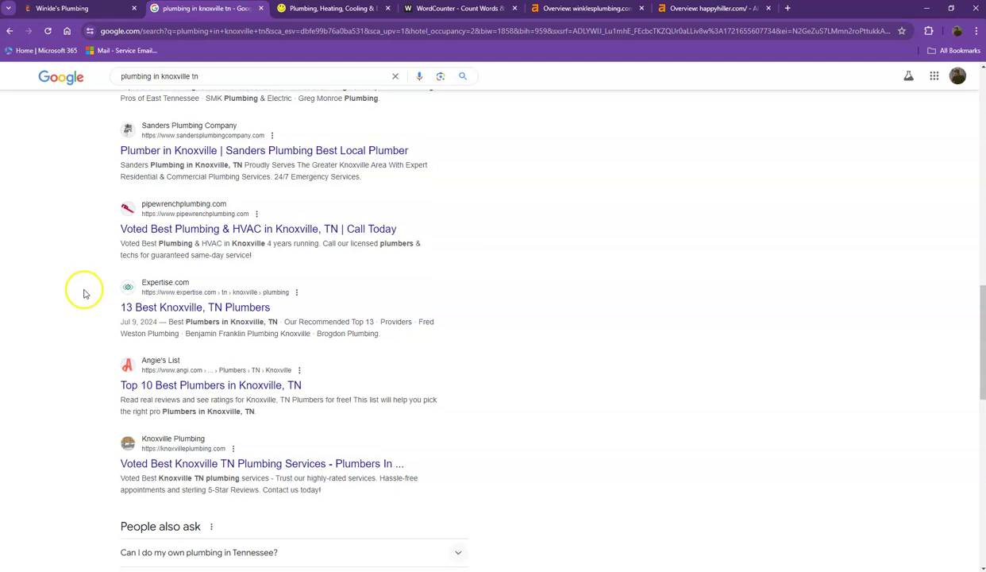
left_click_drag(111, 227, 314, 322)
left_click(74, 264)
scroll(109, 314, "up", 3)
scroll(109, 313, "up", 6)
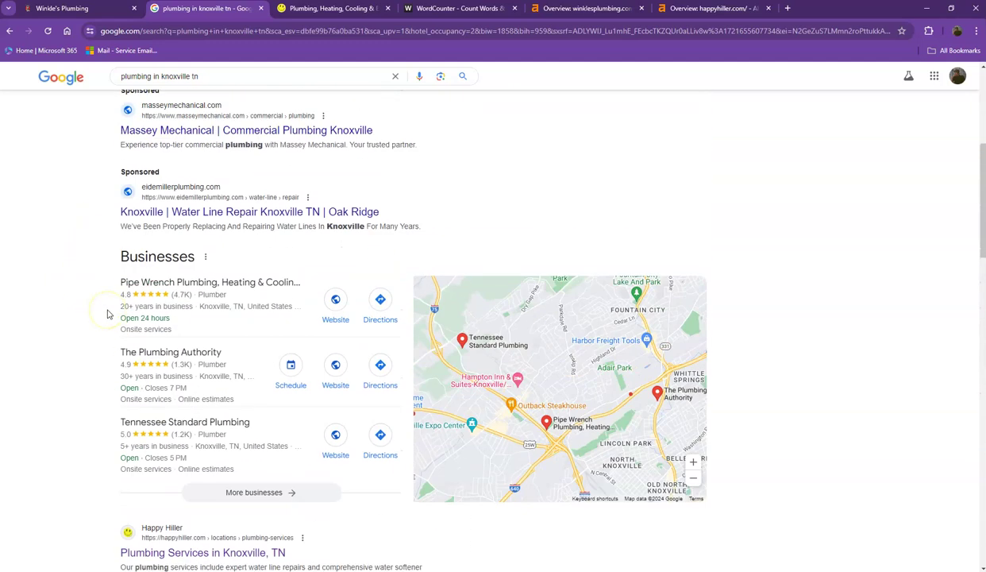
scroll(158, 231, "down", 1)
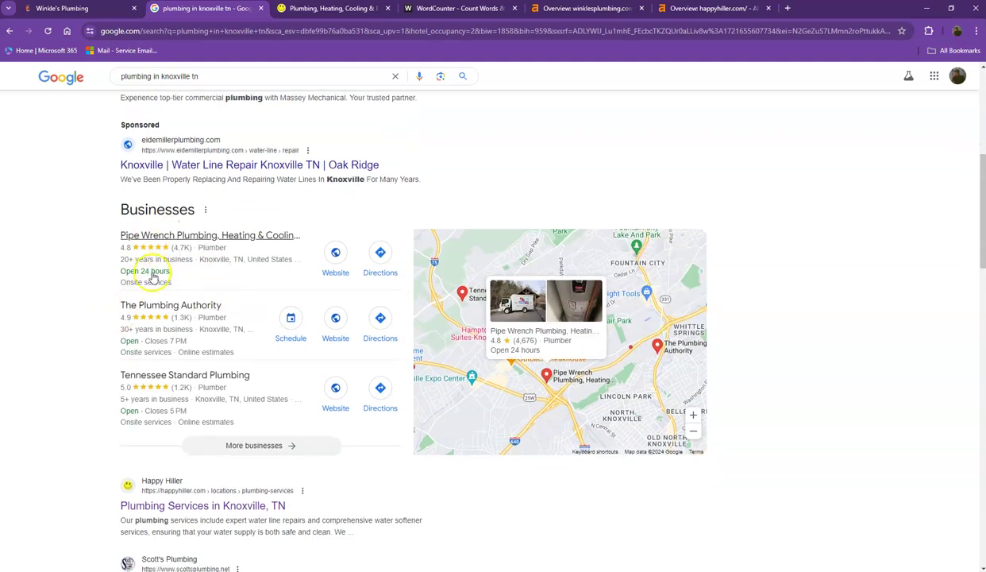
Step: Return to the Winkle's Plumbing home page and view its hero section again
left_click(93, 10)
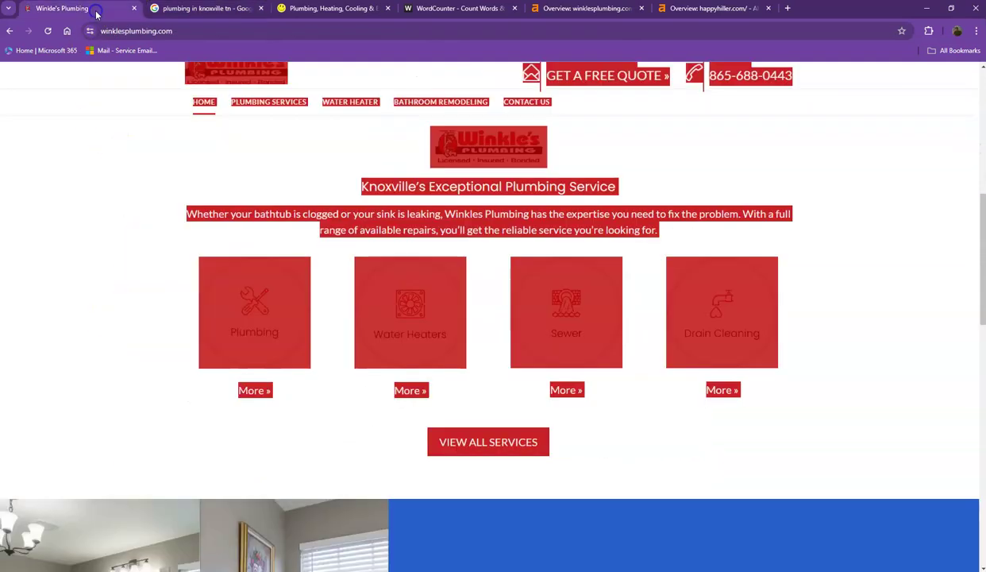
scroll(127, 226, "up", 3)
scroll(129, 229, "up", 3)
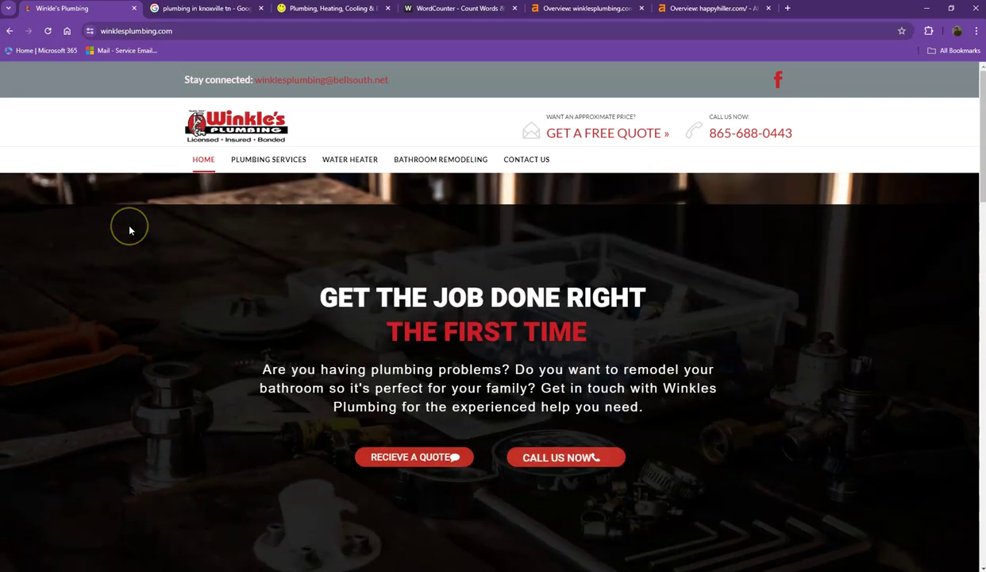